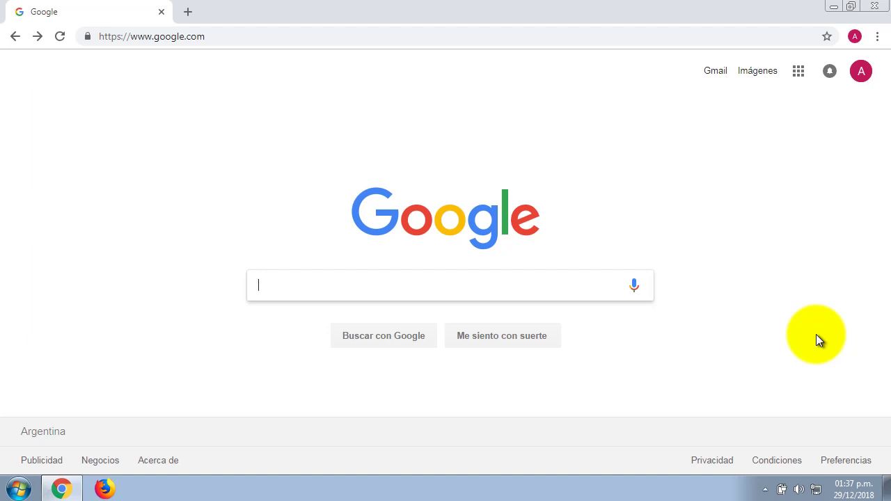
Step: Open Google Traductor from the list of Google apps on the Google home page
mouse_move(62, 489)
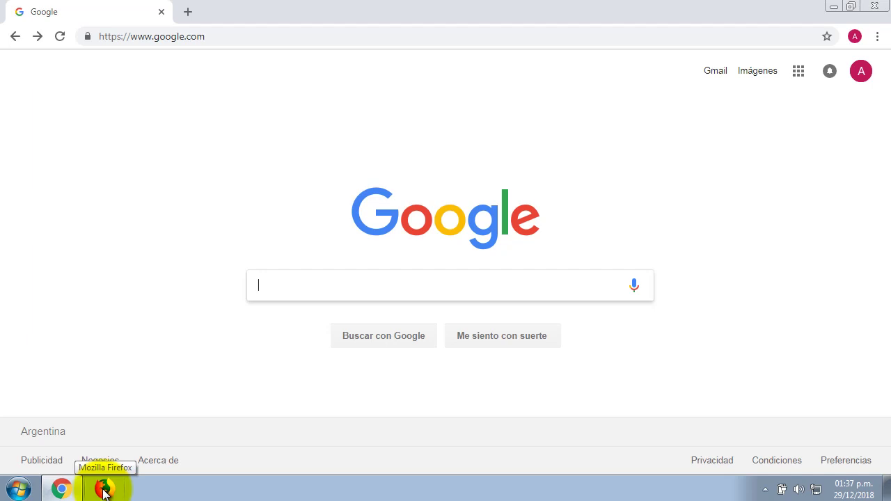
left_click(155, 37)
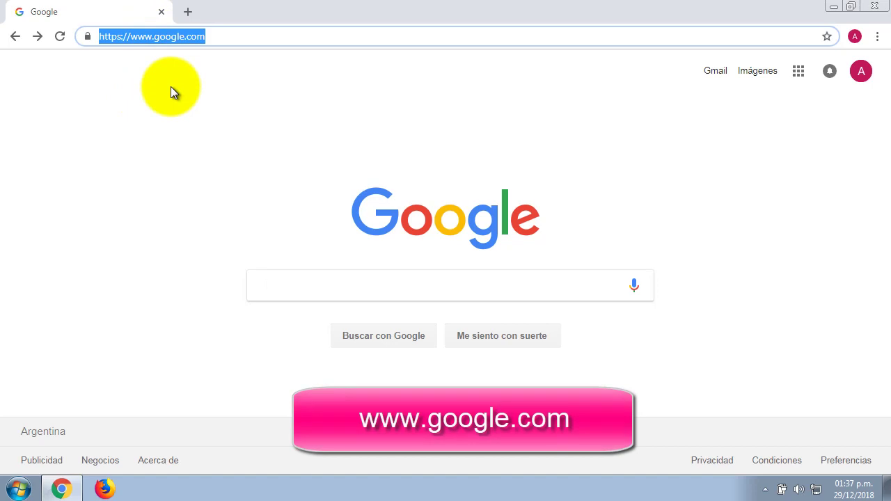
left_click(171, 87)
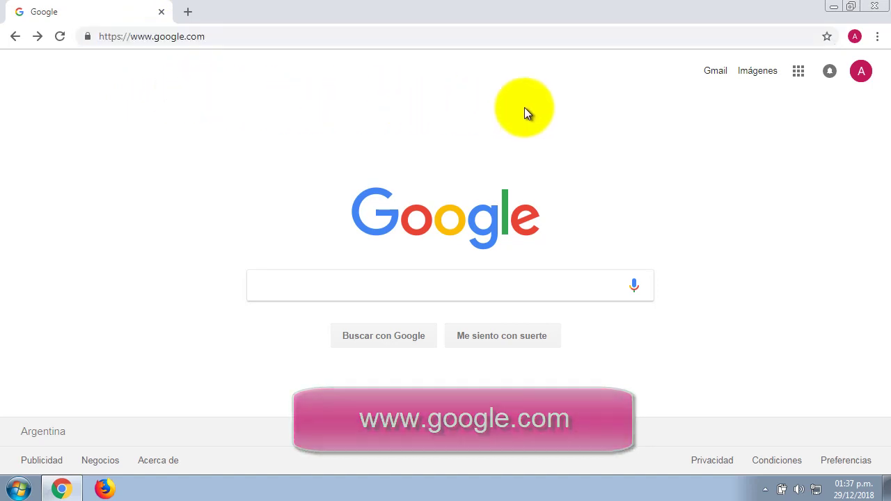
left_click(799, 73)
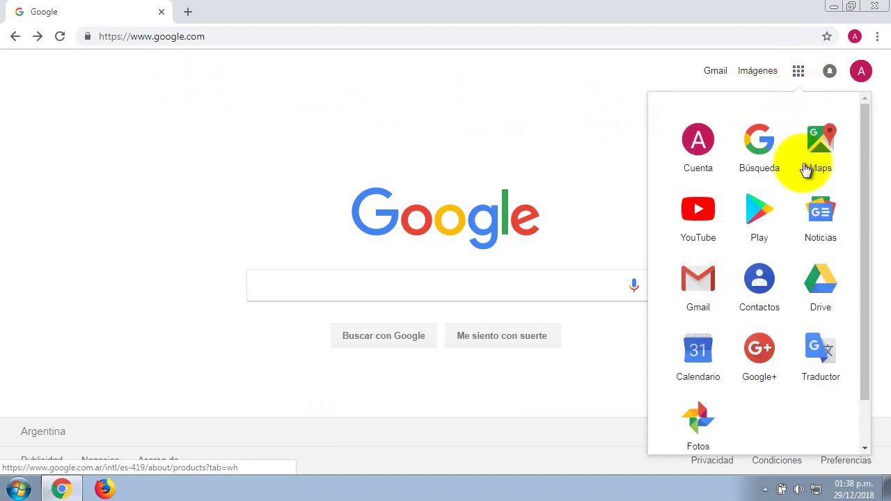
left_click(824, 358)
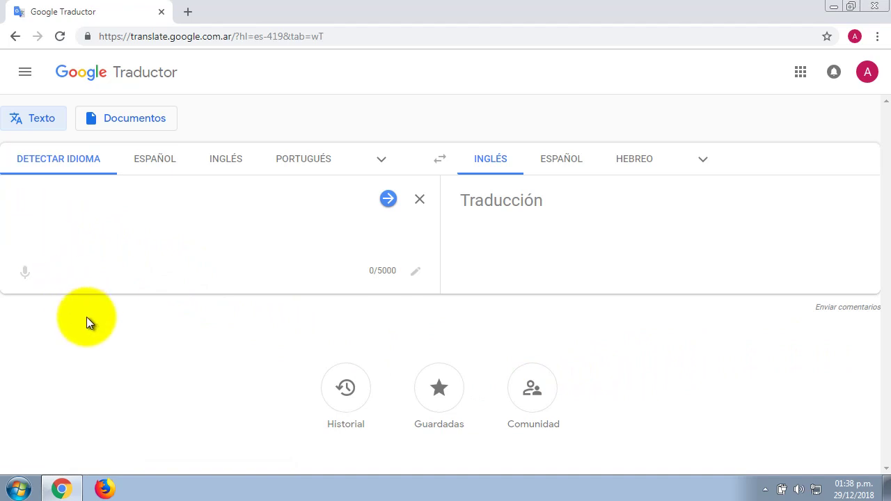
Step: Enter "hola, buen día" as the source text and highlight its English translation
type("hola, bu")
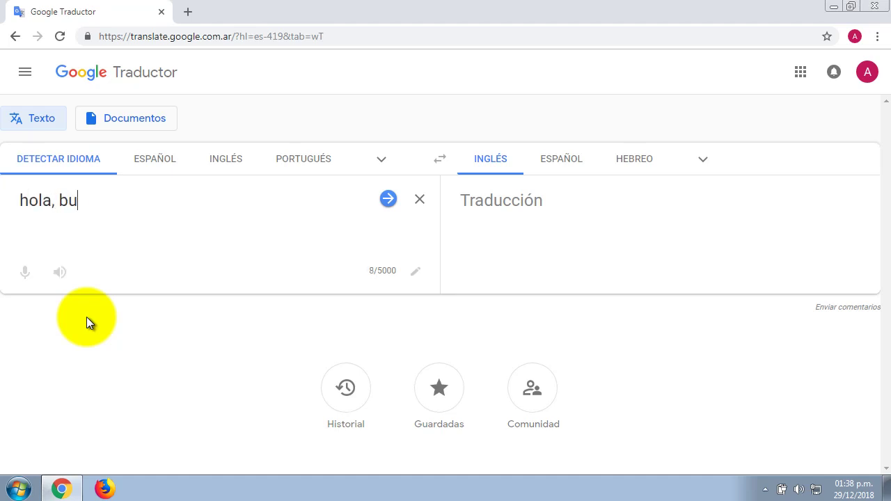
type("en día")
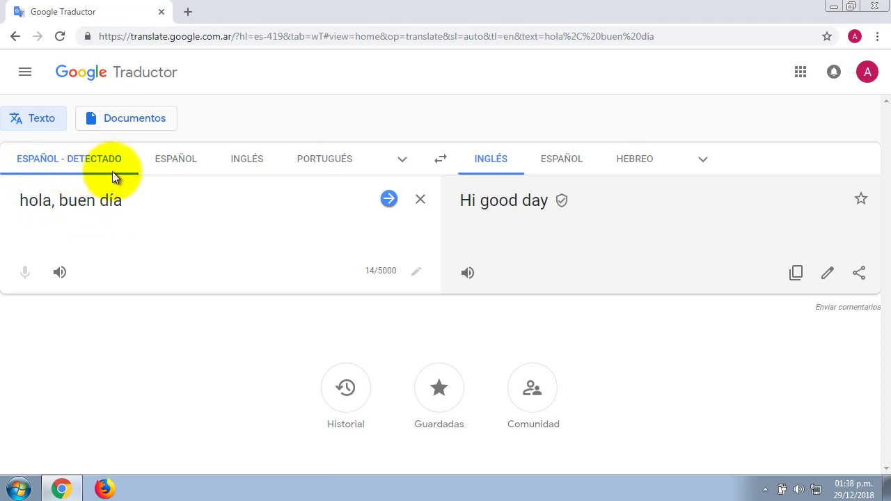
left_click_drag(458, 200, 567, 204)
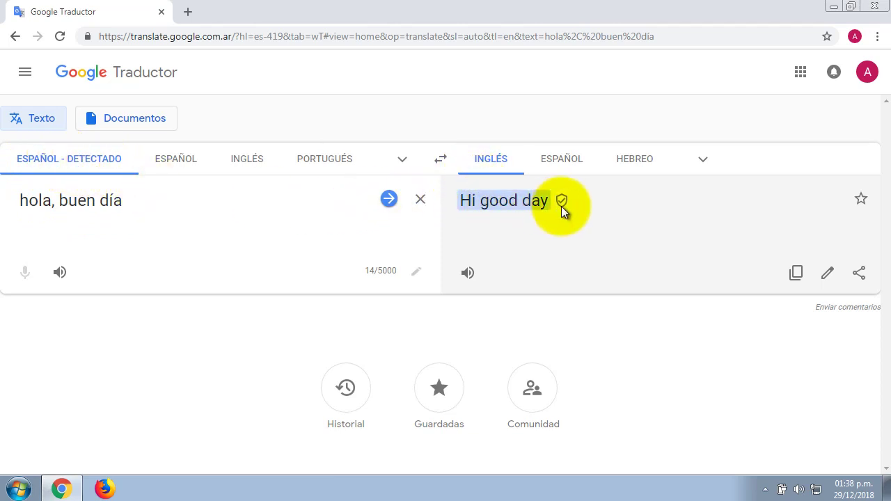
left_click(589, 197)
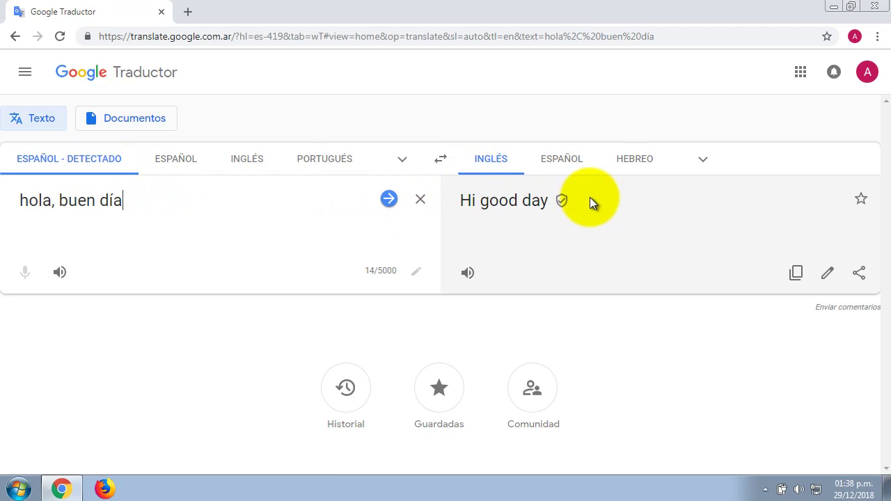
Step: Translate the greeting into Latín, Croata and Ruso in turn by changing the target language
left_click(705, 160)
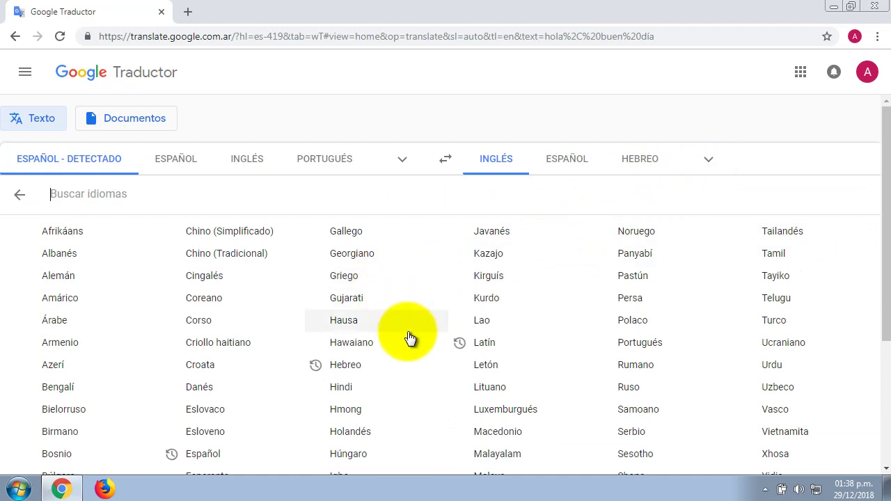
left_click(481, 343)
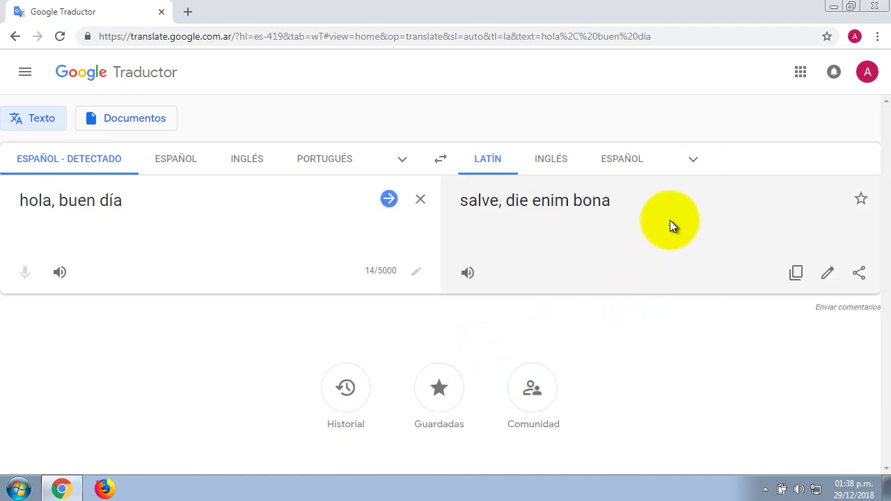
left_click(692, 161)
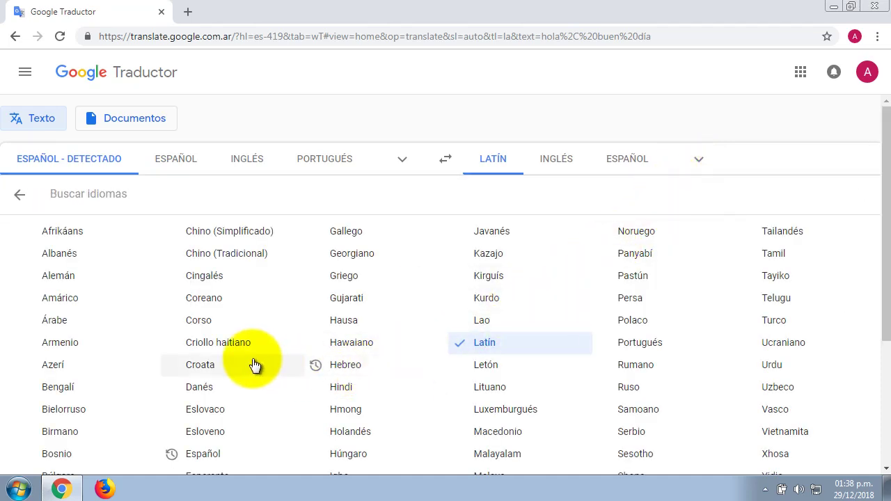
left_click(207, 364)
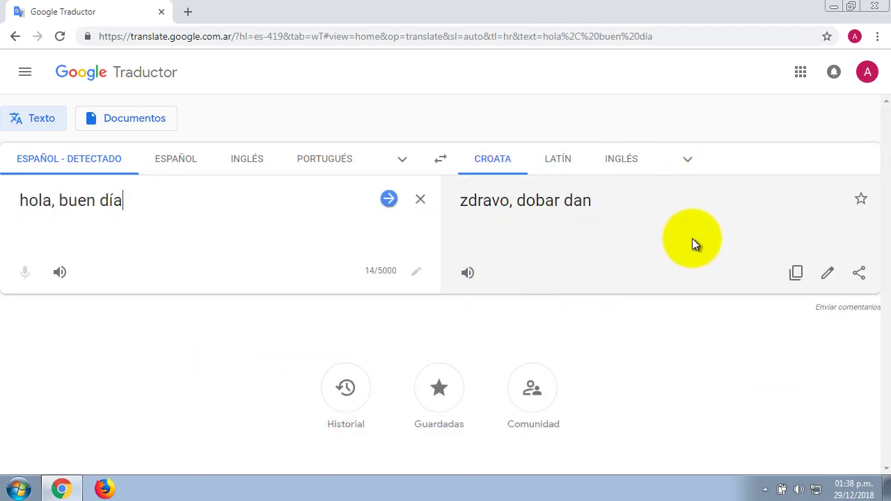
left_click(686, 159)
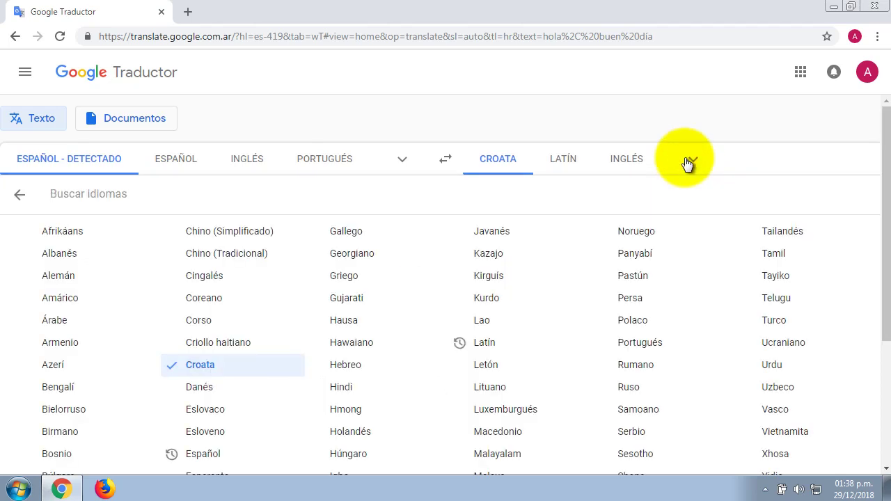
left_click(630, 391)
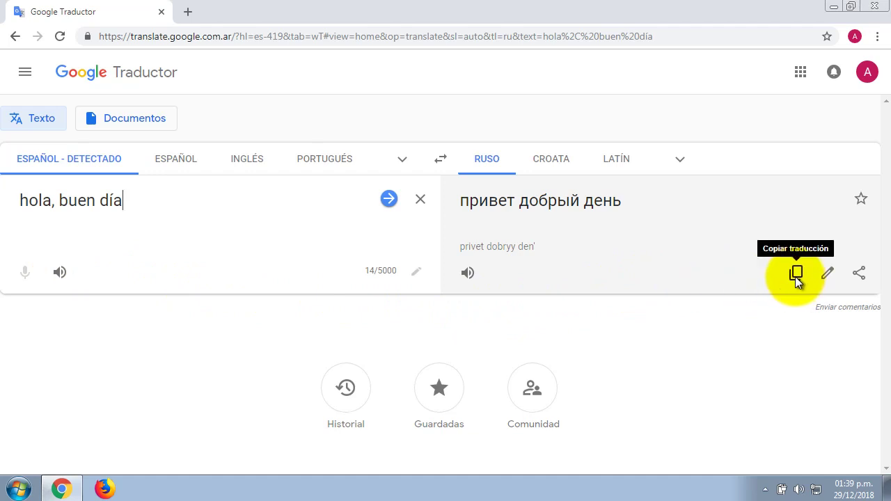
Step: Replace the source text with "hello, how are you?"
left_click(144, 204)
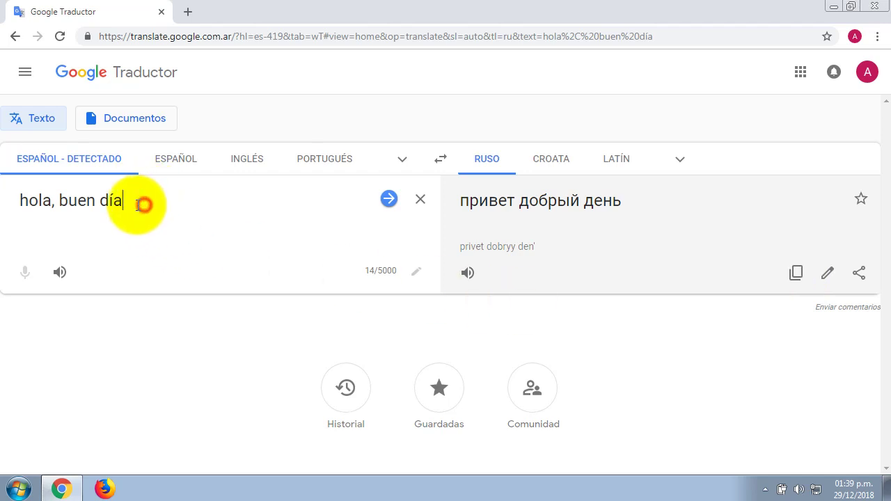
left_click_drag(144, 203, 19, 201)
key("BackSpace")
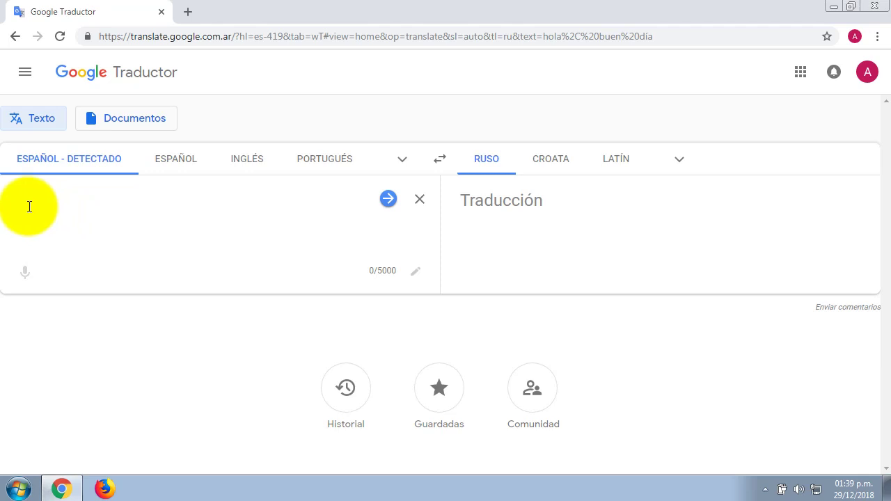
right_click(22, 199)
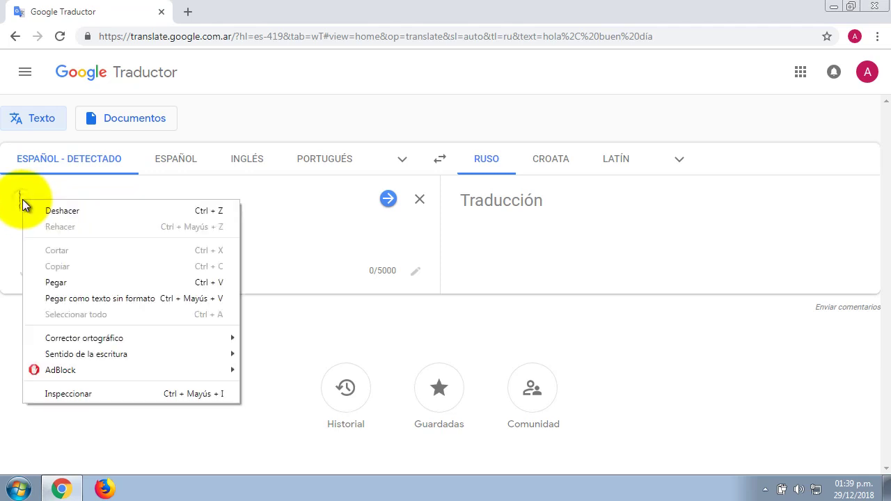
left_click(80, 290)
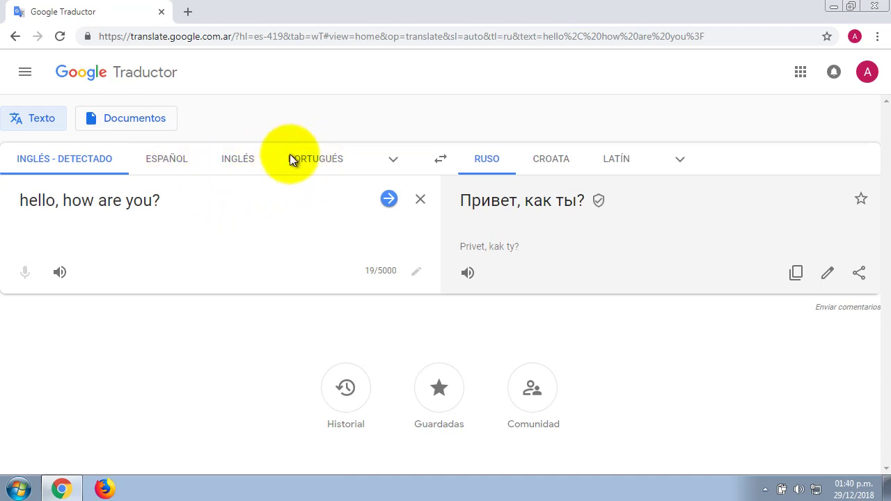
Step: Set the target language to Español and highlight the 5000-character limit of the source text
left_click(393, 160)
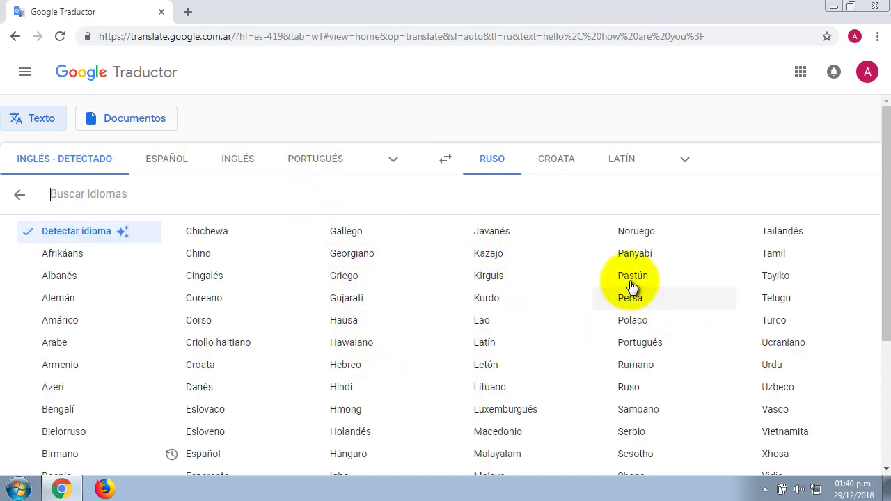
left_click(393, 162)
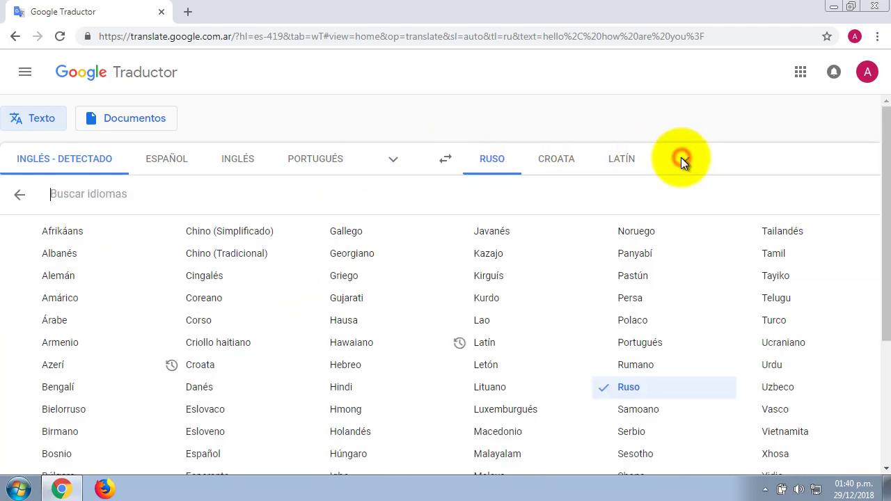
left_click(681, 160)
scroll(293, 349, "down", 1)
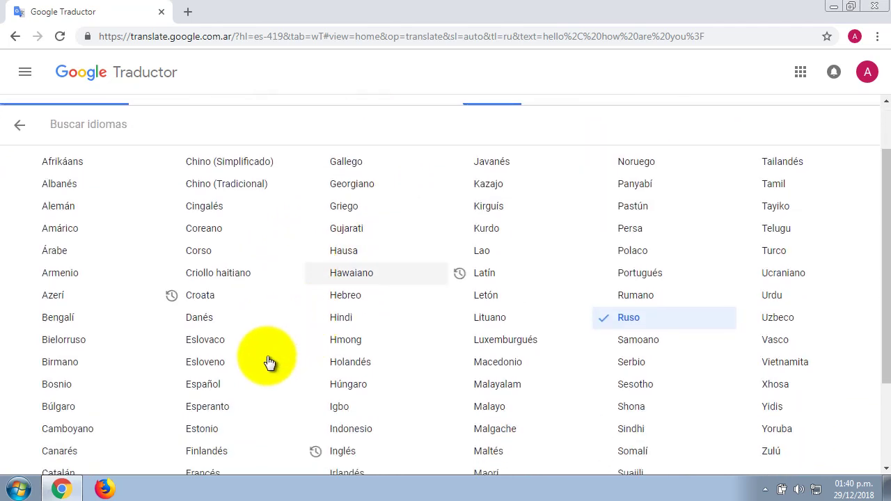
left_click(203, 385)
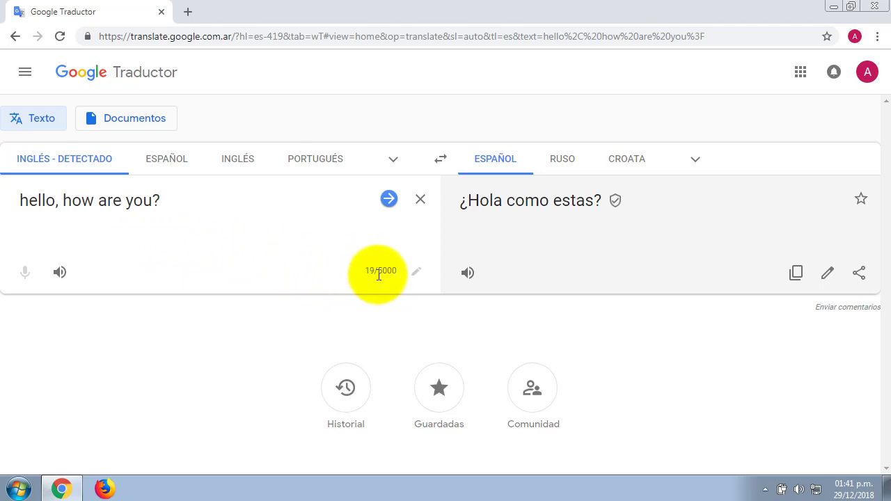
left_click_drag(376, 272, 397, 272)
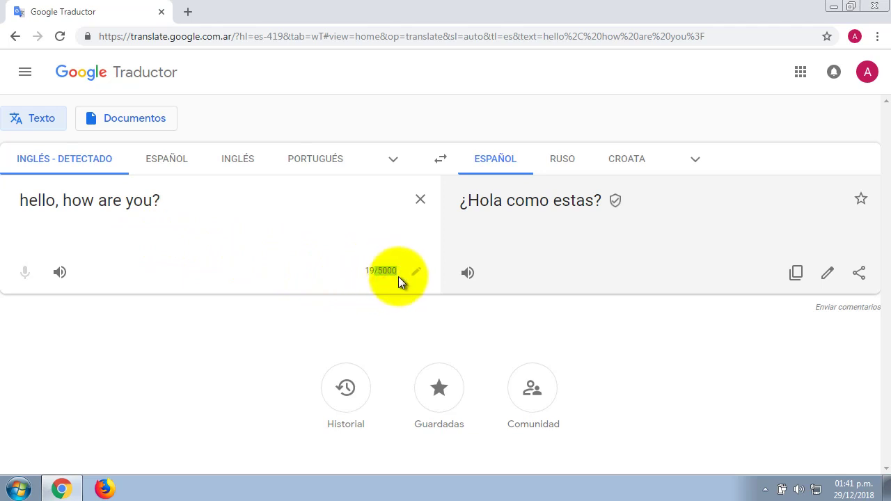
left_click(399, 276)
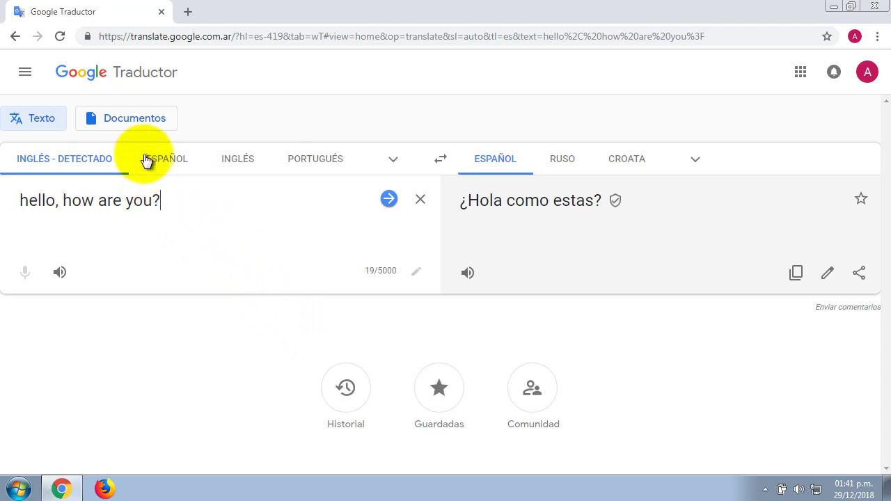
Step: Upload the PDF "Modeling A Users Culture" for document translation into Spanish and look through the translated pages
left_click(140, 130)
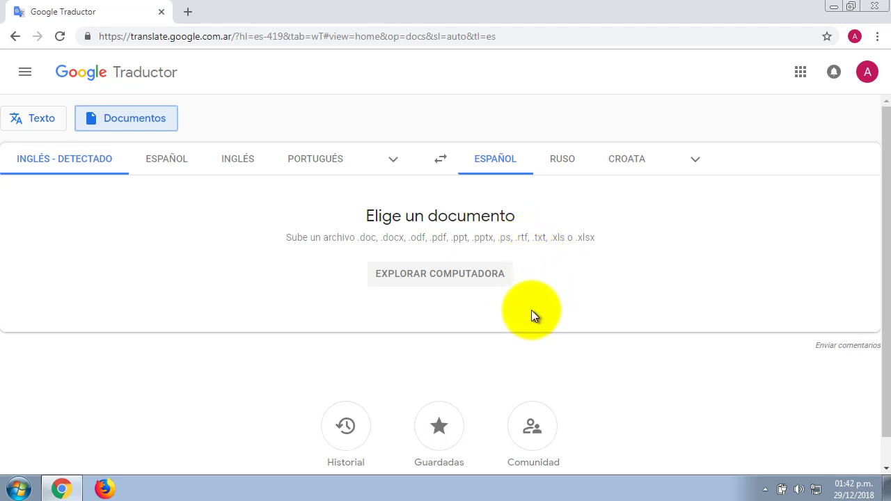
left_click(435, 280)
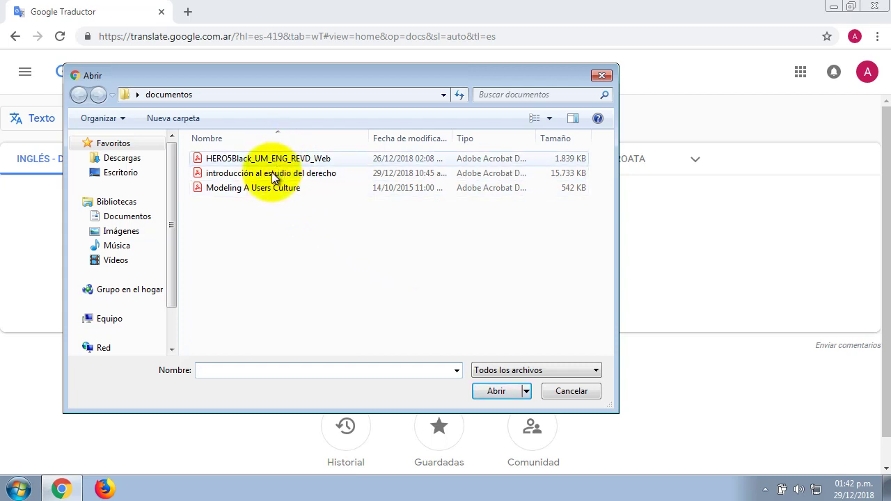
left_click(233, 193)
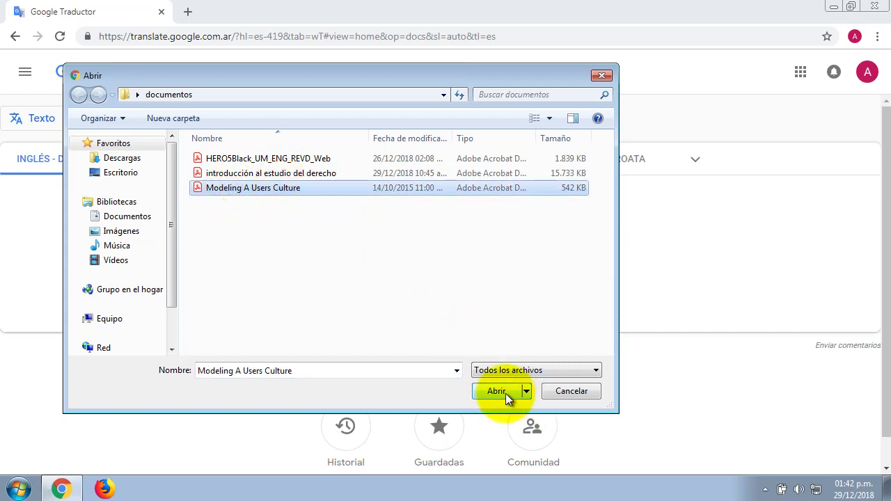
double_click(317, 190)
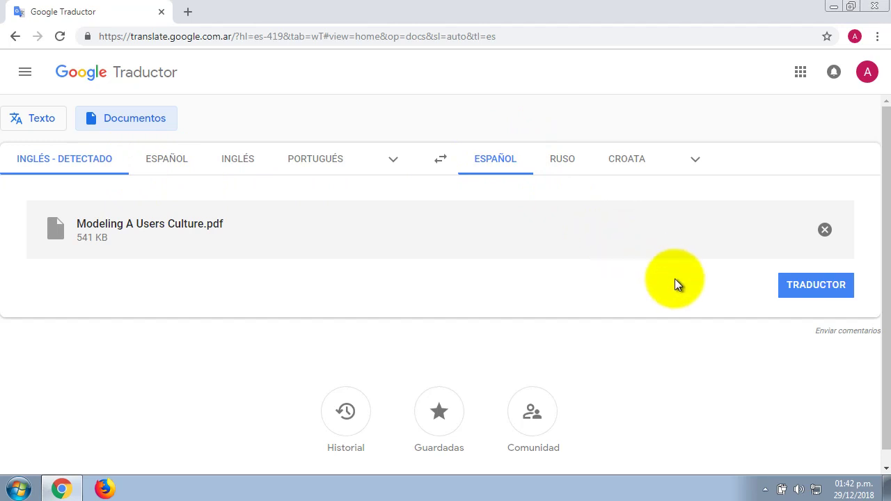
left_click(808, 290)
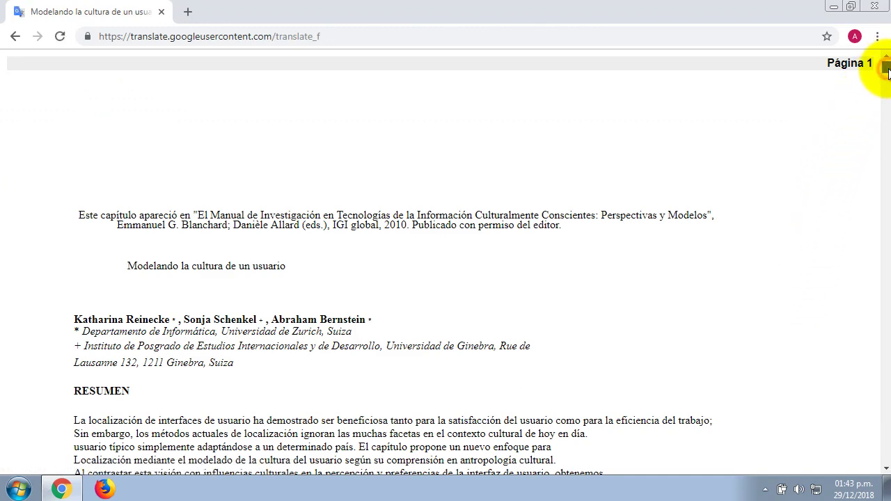
left_click_drag(887, 69, 887, 110)
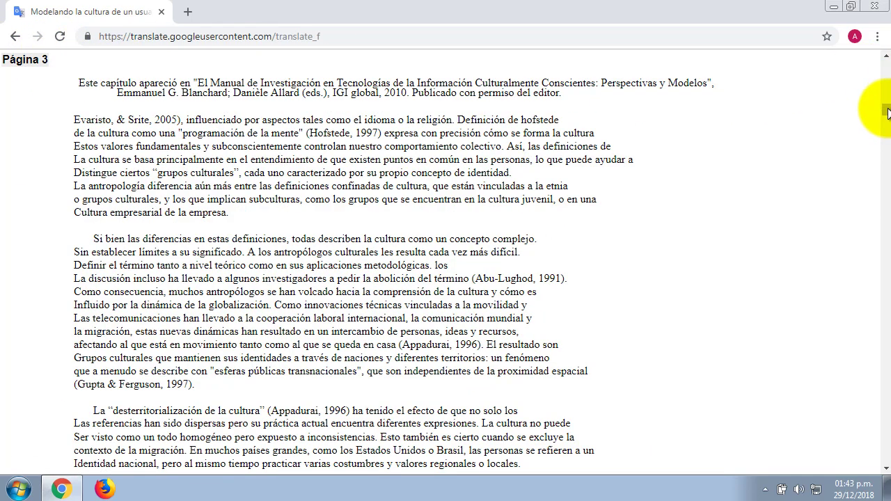
left_click_drag(888, 111, 877, 42)
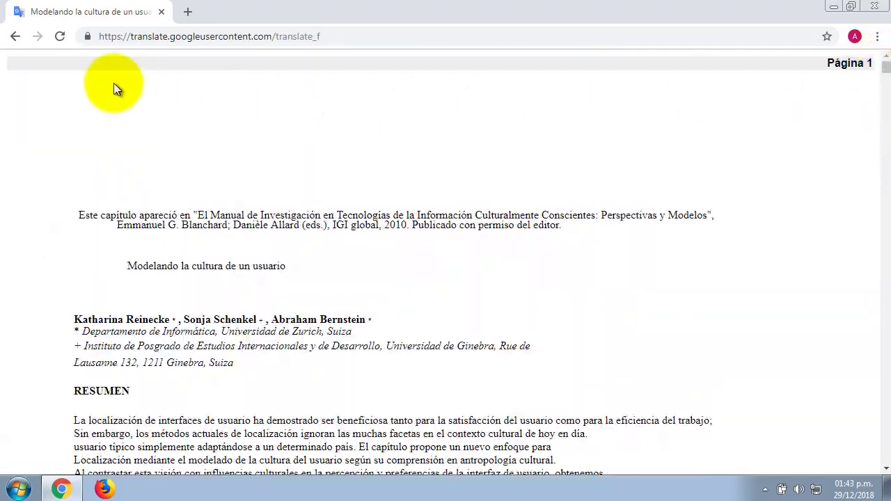
Step: Return to Google Translate's document mode and try to upload the PDF HERO5Black_UM_ENG_REVD_Web for translation
left_click(15, 38)
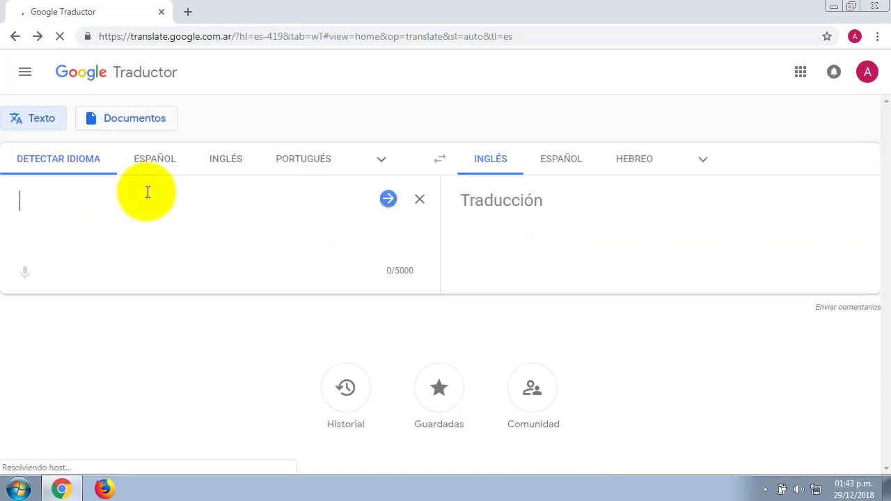
left_click(131, 122)
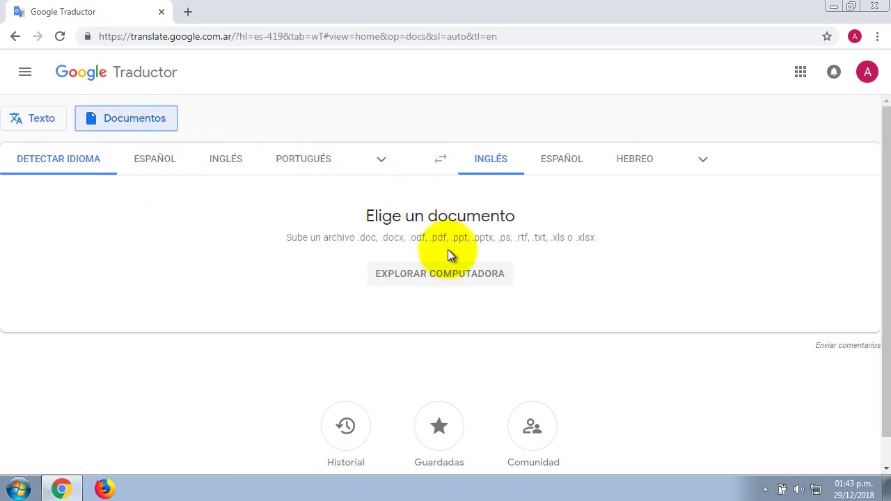
left_click(447, 277)
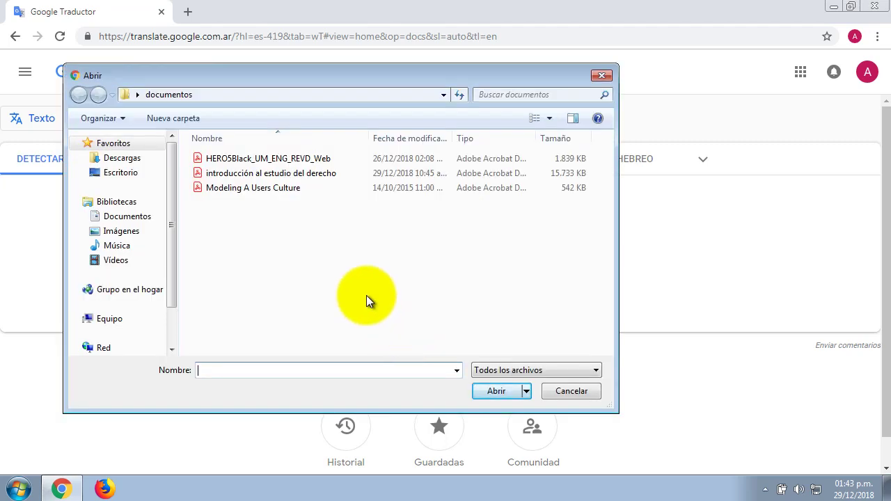
left_click(270, 160)
left_click(495, 392)
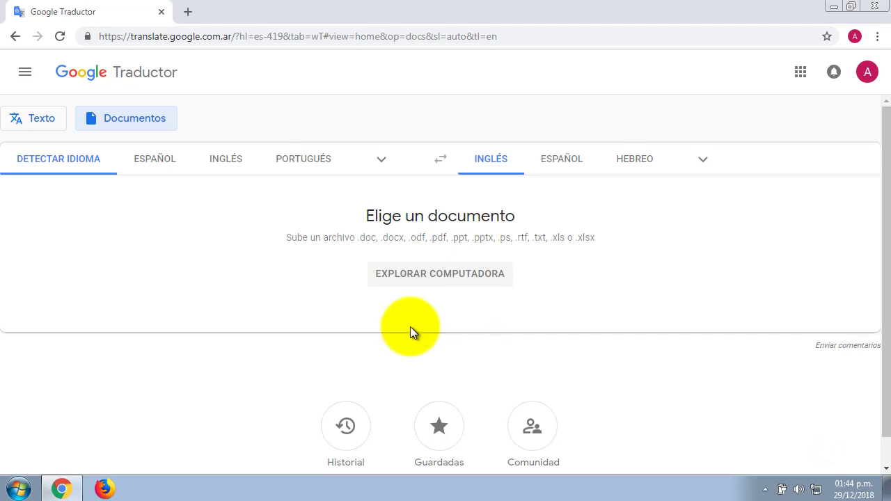
left_click(188, 12)
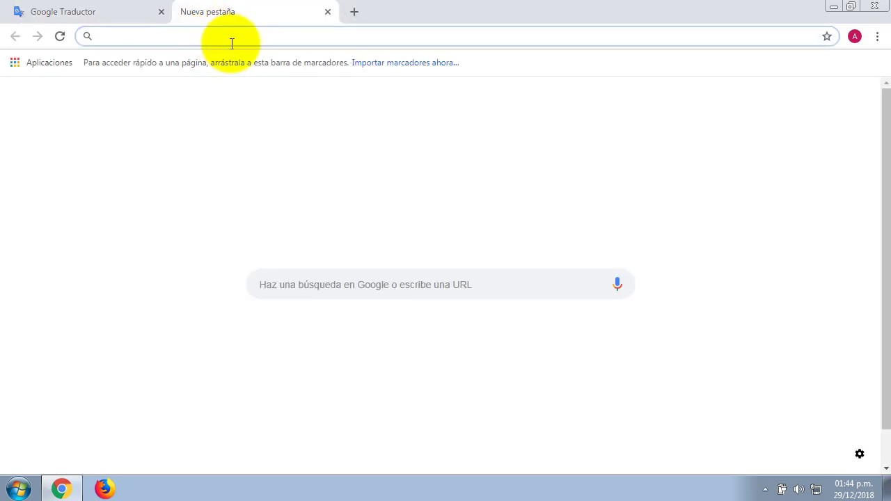
type("https://www.onlinedoctranslator.com/es/")
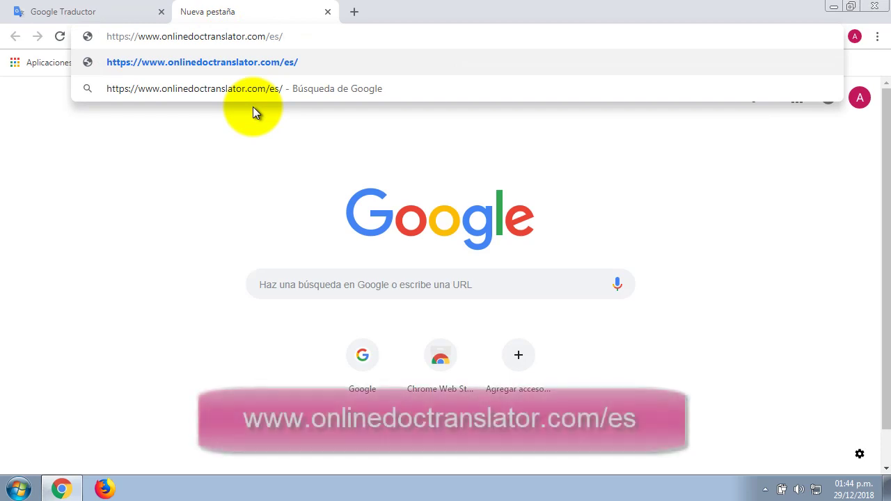
key("Return")
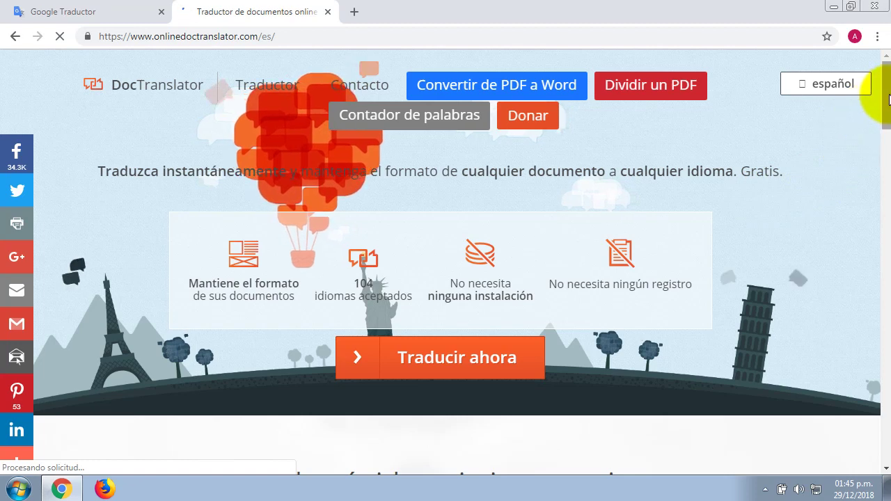
left_click_drag(889, 104, 888, 124)
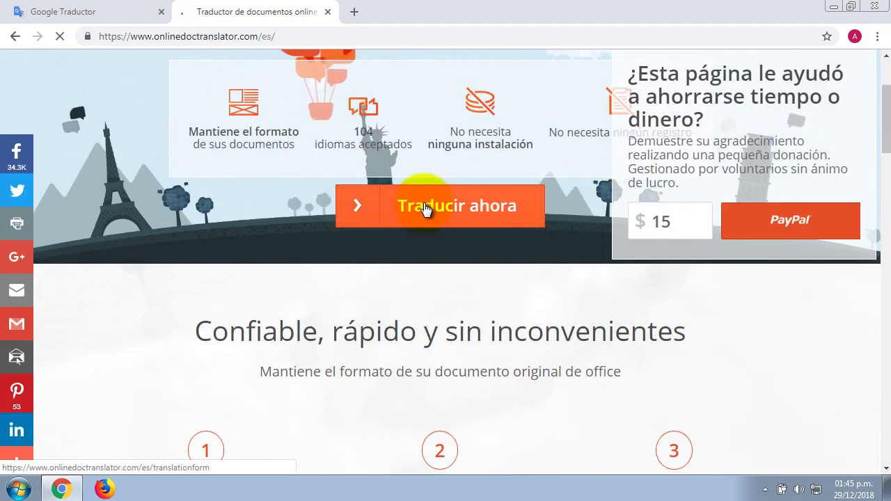
left_click(426, 215)
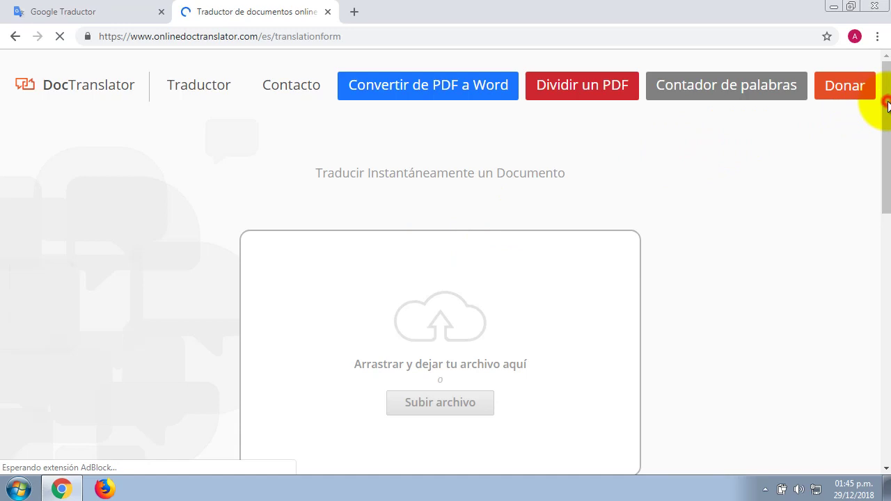
scroll(879, 84, "down", 1)
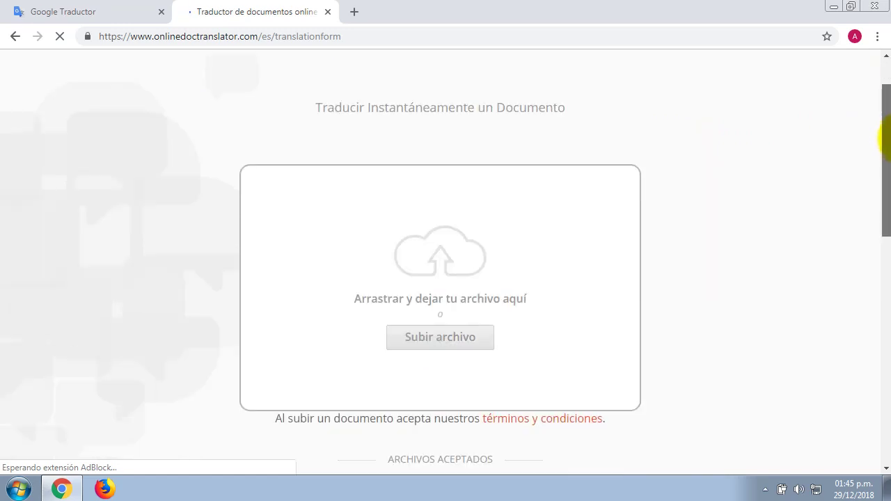
scroll(881, 140, "down", 1)
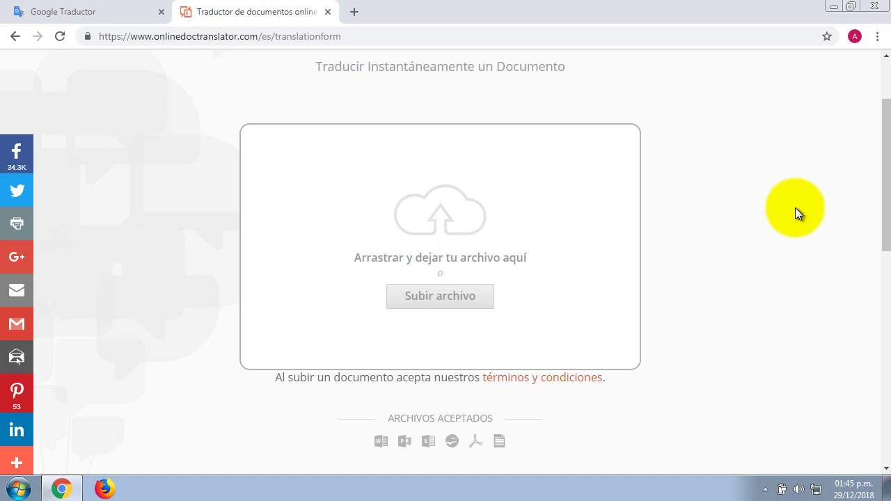
Step: Open the PDF HERO5Black_UM_ENG_REVD_Web from the desktop folder documentos in Adobe Acrobat Reader and collapse the tools pane
left_click(834, 7)
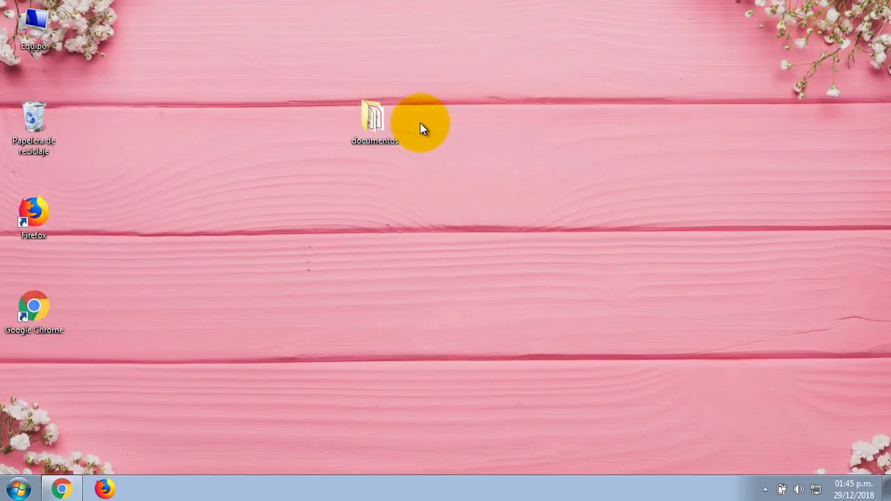
double_click(373, 123)
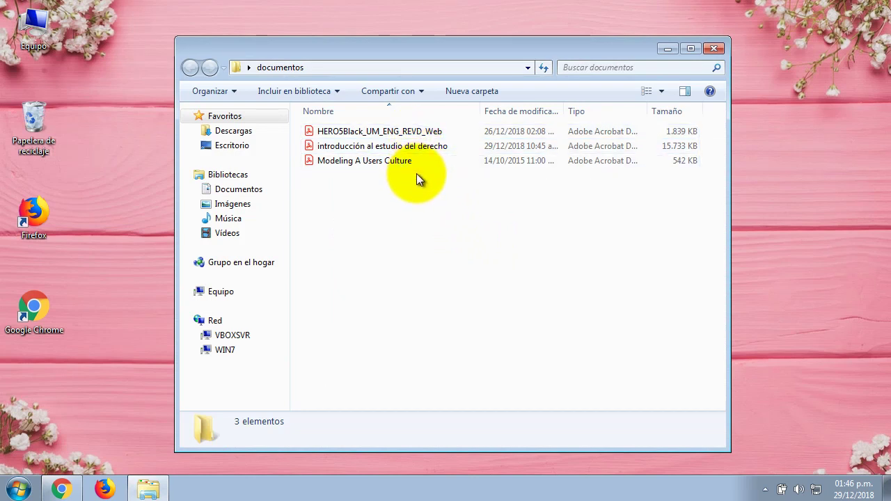
left_click(381, 133)
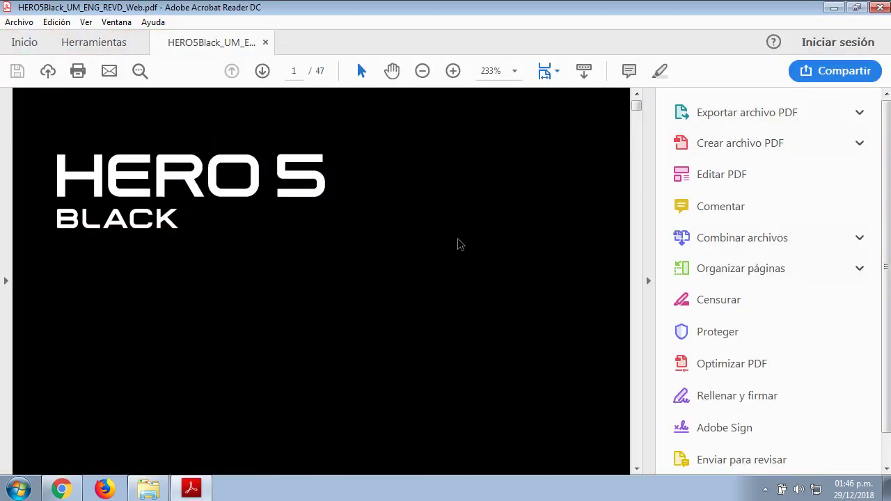
left_click(651, 141)
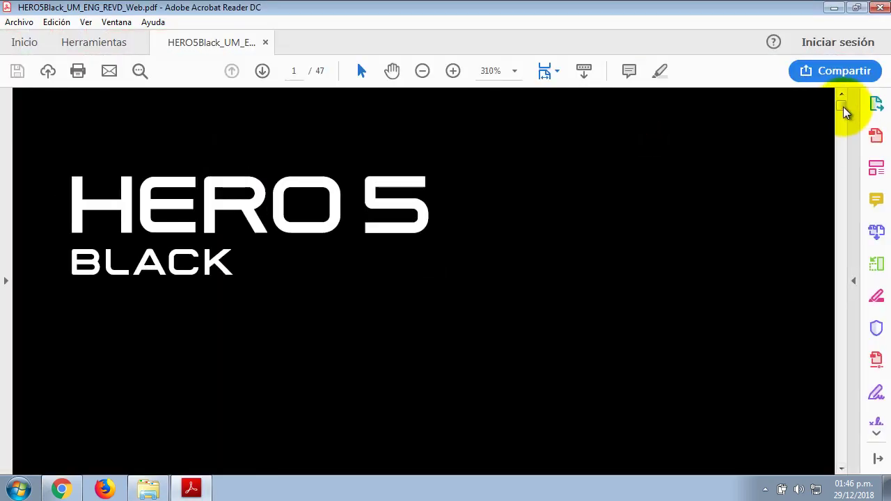
Step: Examine the text and illustration layout in the manual's opening pages, return to the cover and close the PDF
left_click(843, 106)
scroll(842, 123, "down", 5)
scroll(843, 139, "down", 5)
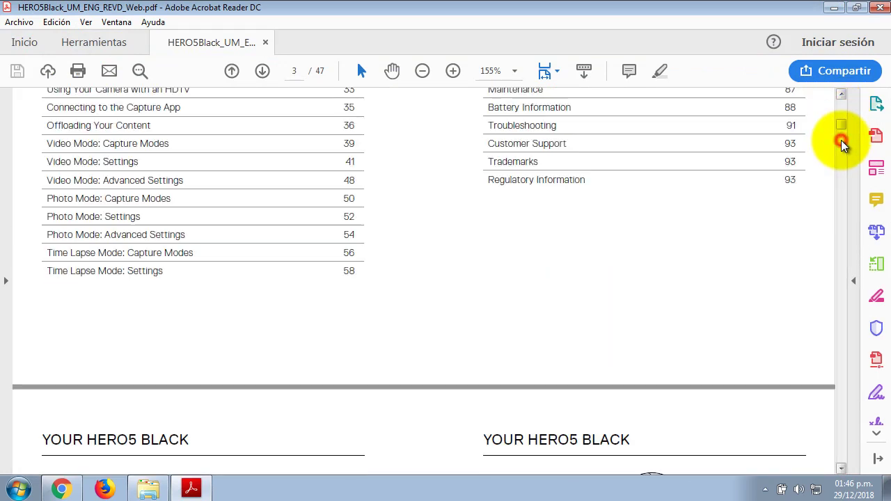
scroll(844, 160, "down", 5)
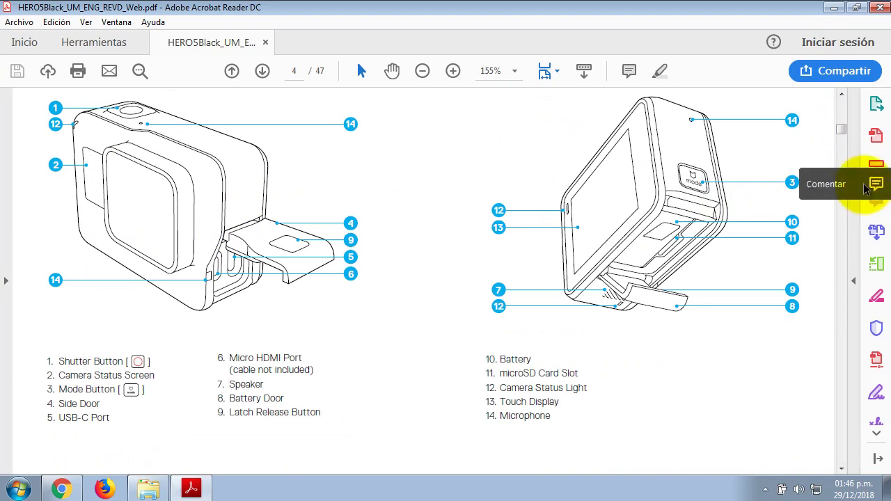
left_click(838, 172)
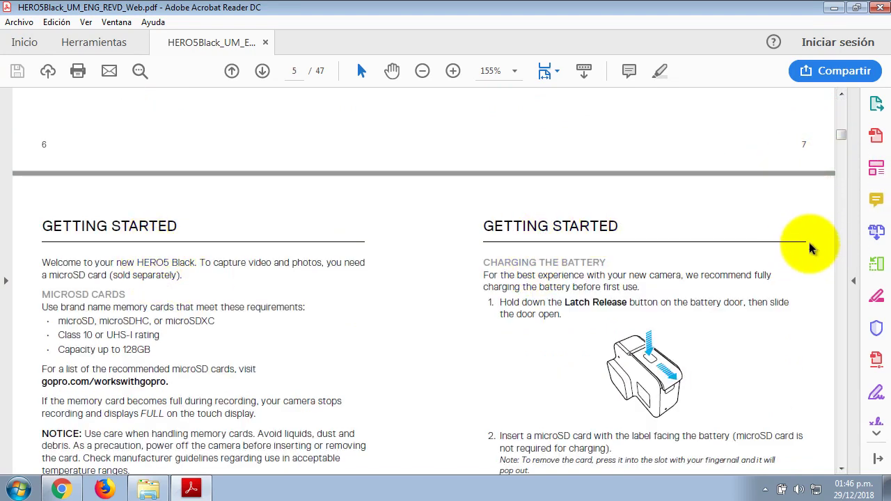
left_click(841, 202)
left_click(841, 202)
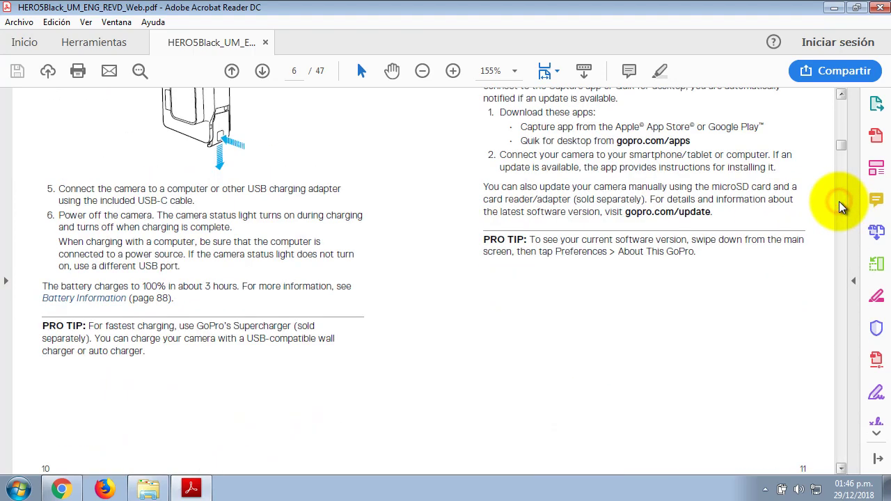
left_click(841, 202)
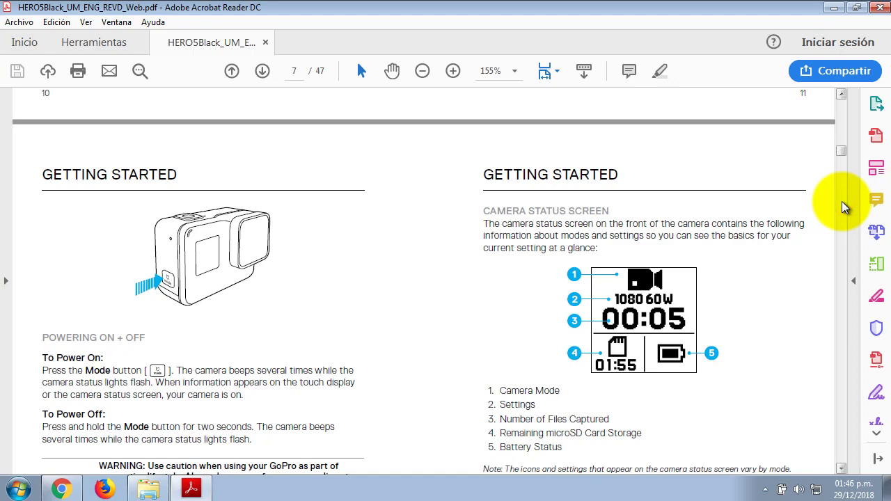
mouse_move(839, 150)
left_mouse_down()
mouse_move(843, 169)
mouse_move(843, 161)
left_mouse_up()
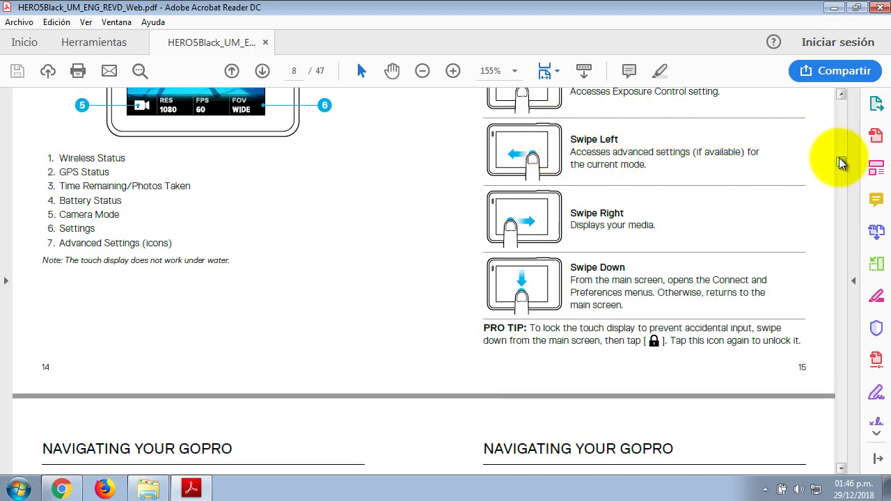
scroll(844, 166, "up", 5)
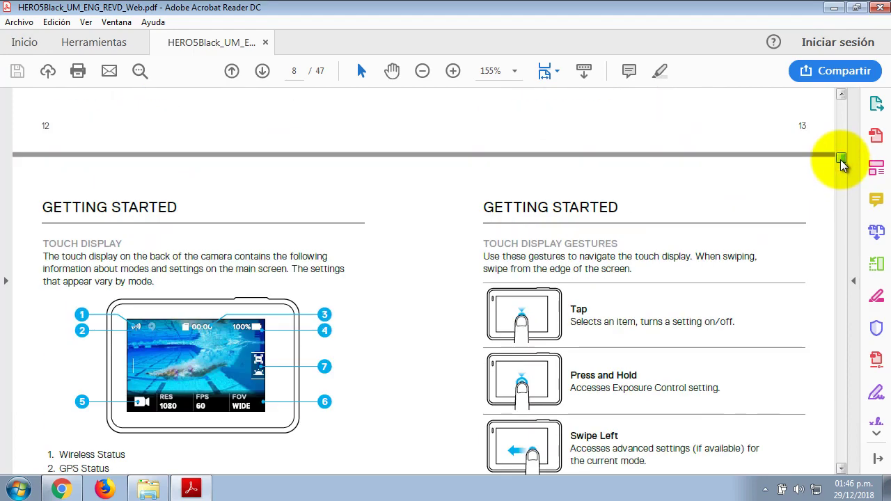
left_click_drag(843, 166, 840, 101)
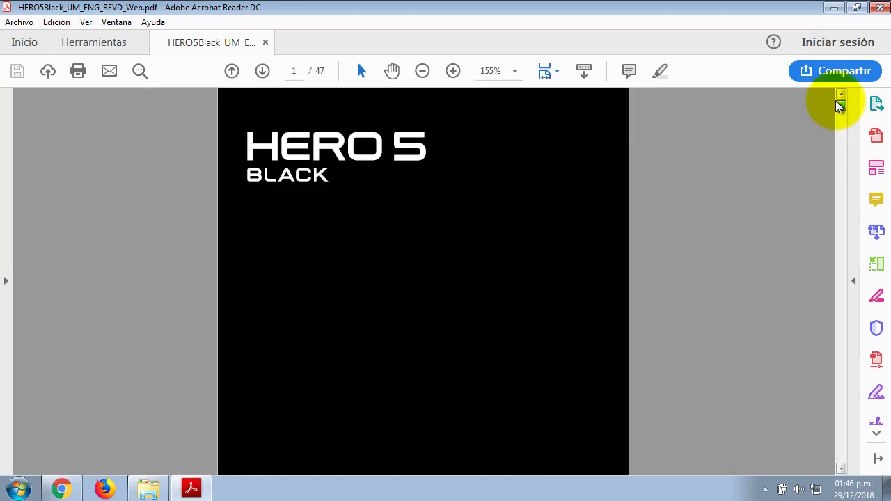
left_click(878, 9)
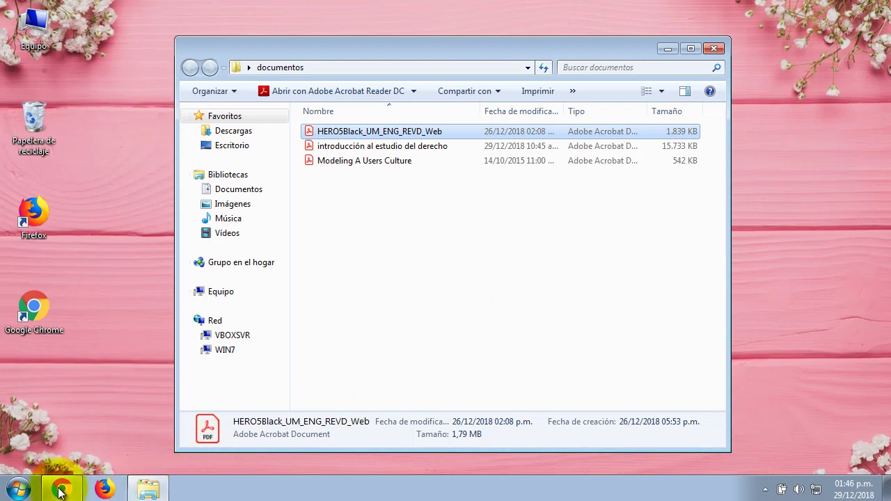
Step: Switch back to the DocTranslator form in Chrome, upload the PDF HERO5Black_UM_ENG_REVD_Web and accept the PDF notice
mouse_move(61, 491)
left_click(368, 450)
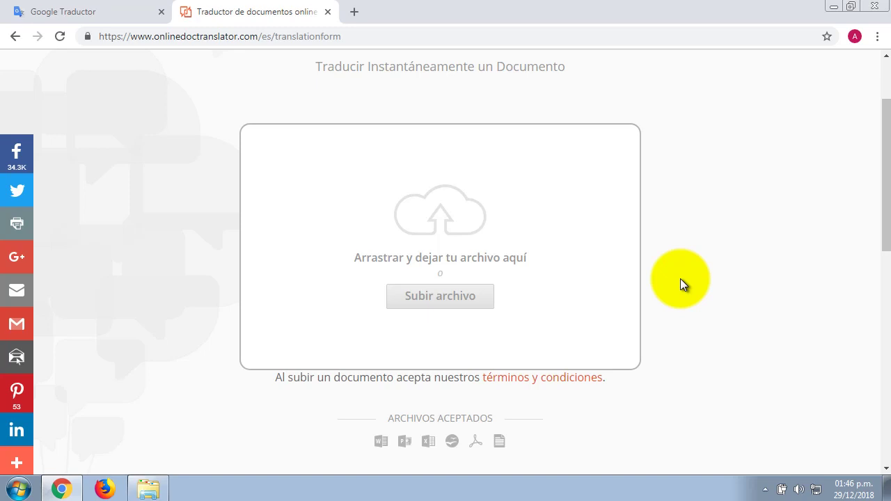
left_click(440, 298)
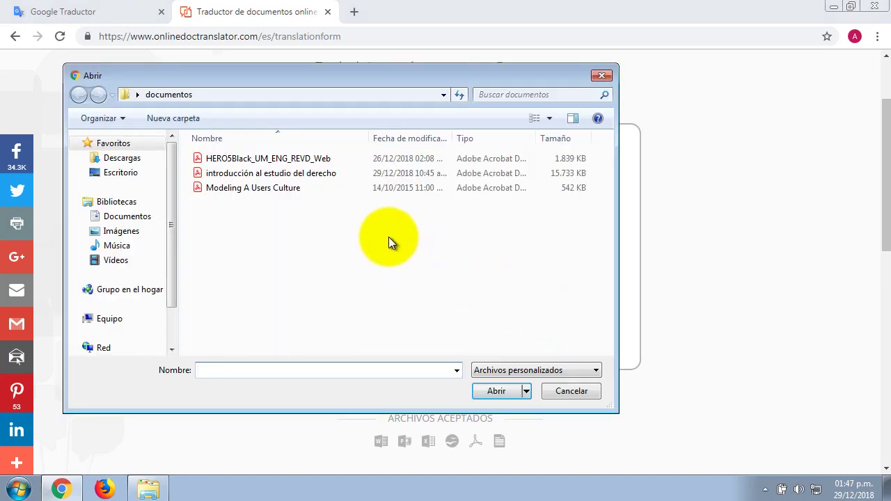
left_click(289, 160)
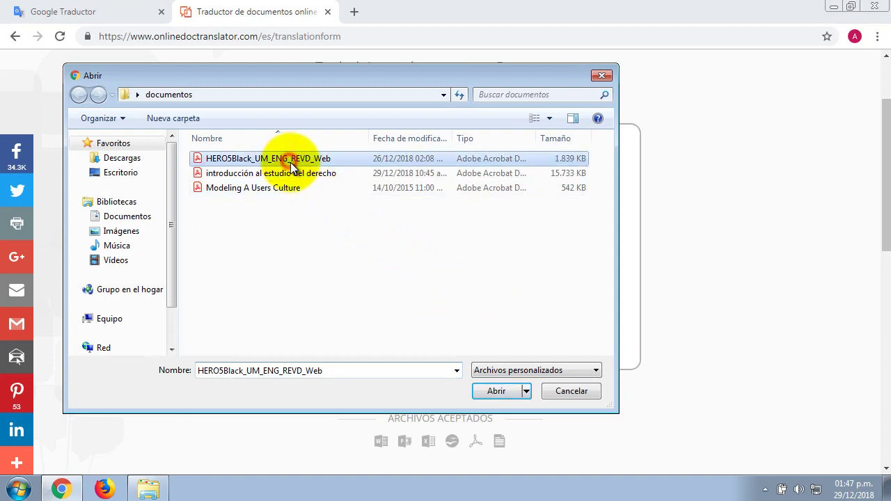
double_click(273, 158)
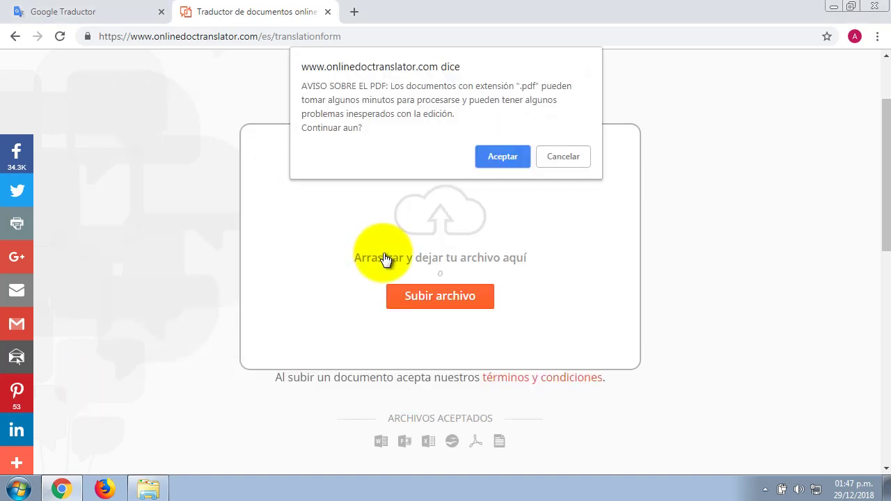
left_click(515, 161)
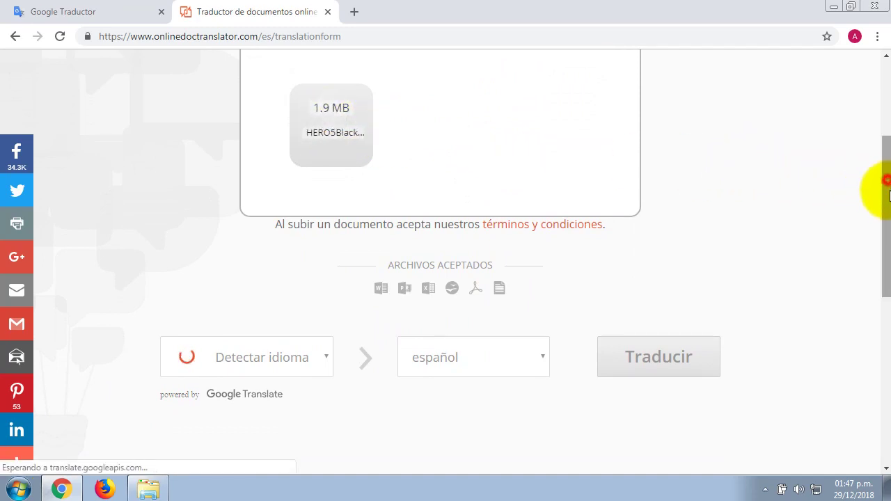
Step: Translate the uploaded PDF from inglés into español, keeping español as the target language
scroll(882, 194, "down", 1)
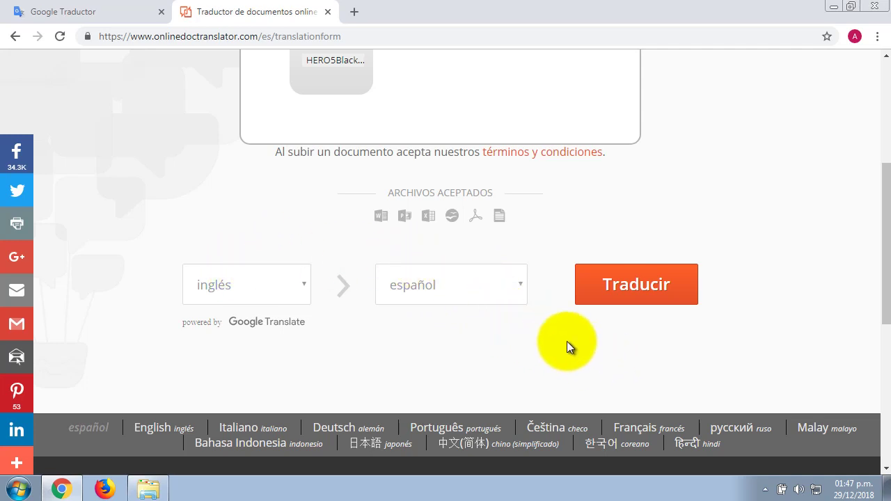
left_click(515, 287)
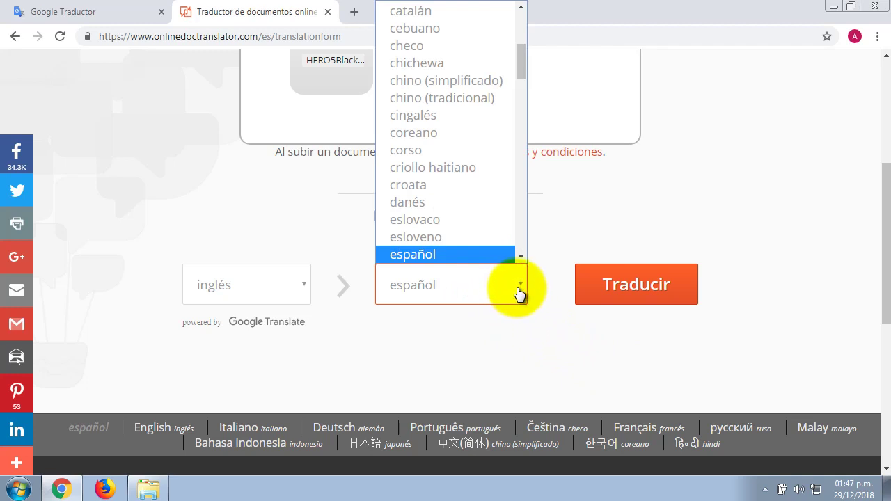
left_click(519, 294)
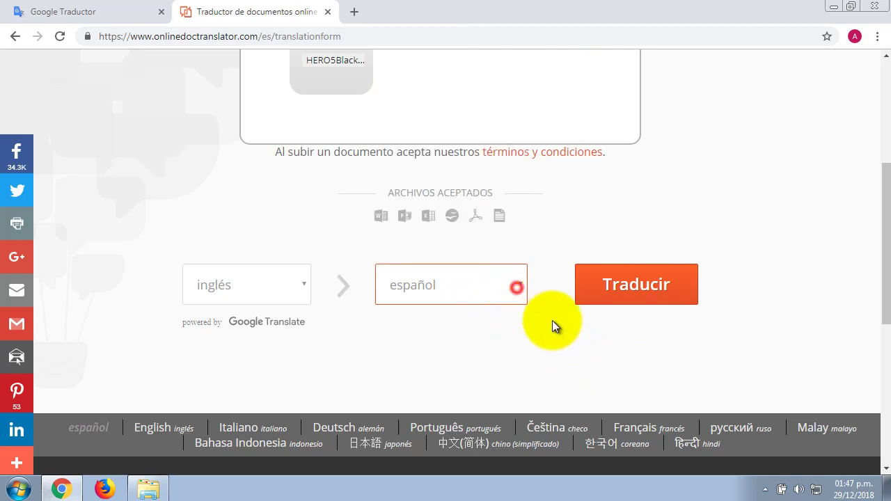
left_click(635, 285)
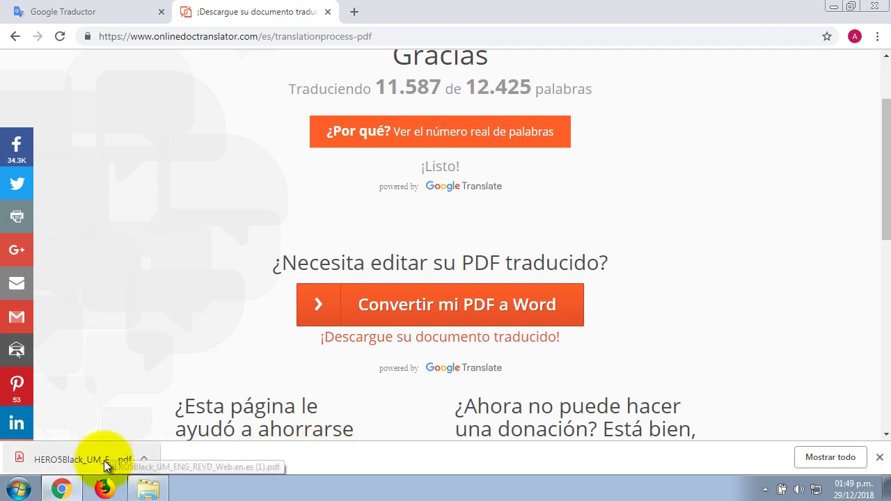
left_click(878, 34)
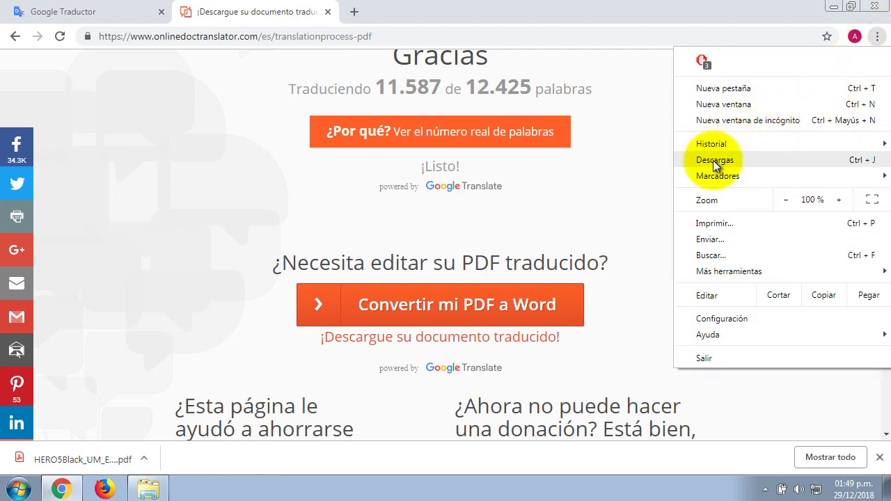
left_click(105, 391)
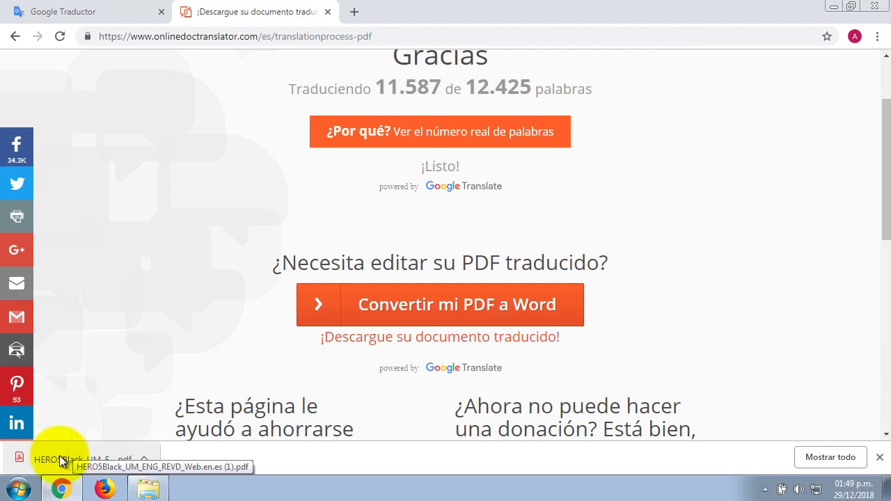
Step: Open the downloaded Spanish PDF, examine the layout from the cover to the camera diagrams, and return to the DocTranslator page
left_click(61, 461)
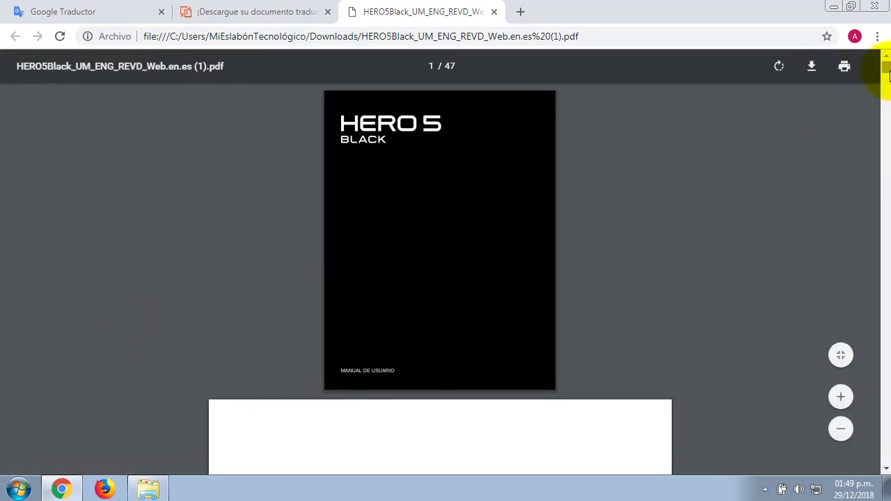
left_click_drag(886, 73, 887, 78)
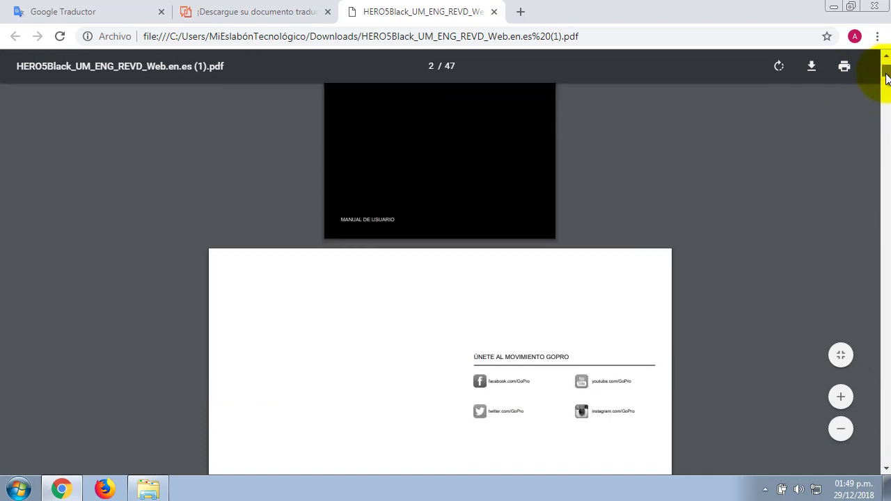
left_click(887, 468)
left_click(886, 469)
left_click(886, 469)
left_click(887, 468)
left_click(886, 469)
scroll(653, 236, "down", 2)
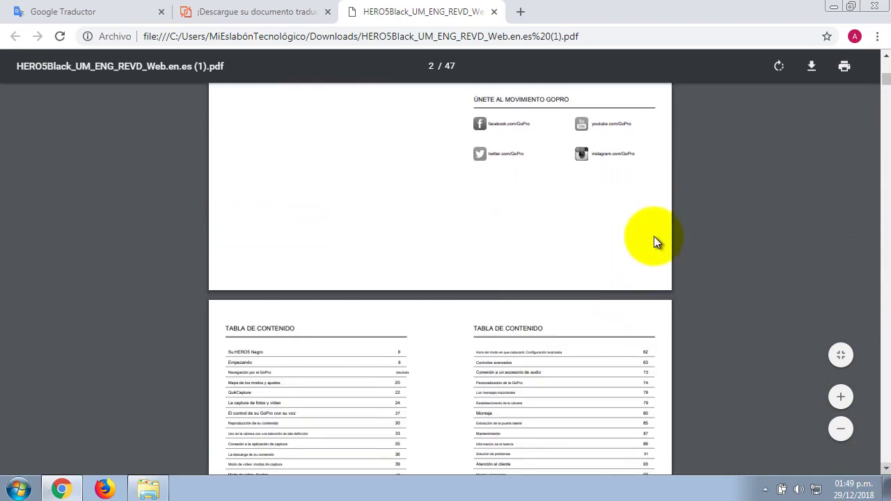
scroll(543, 341, "down", 2)
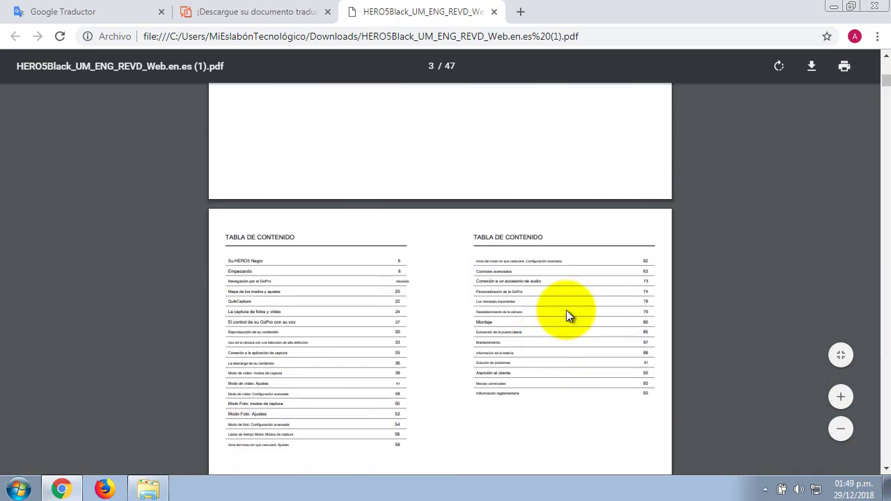
scroll(568, 309, "down", 3)
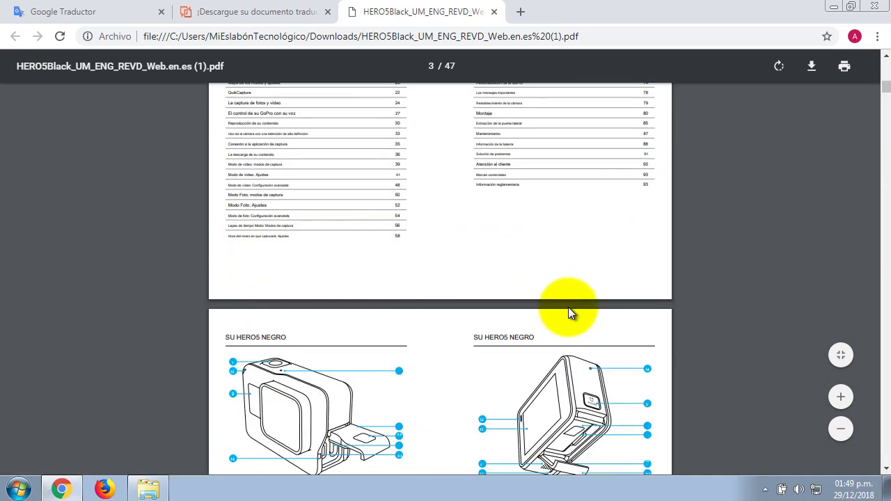
scroll(557, 292, "down", 1)
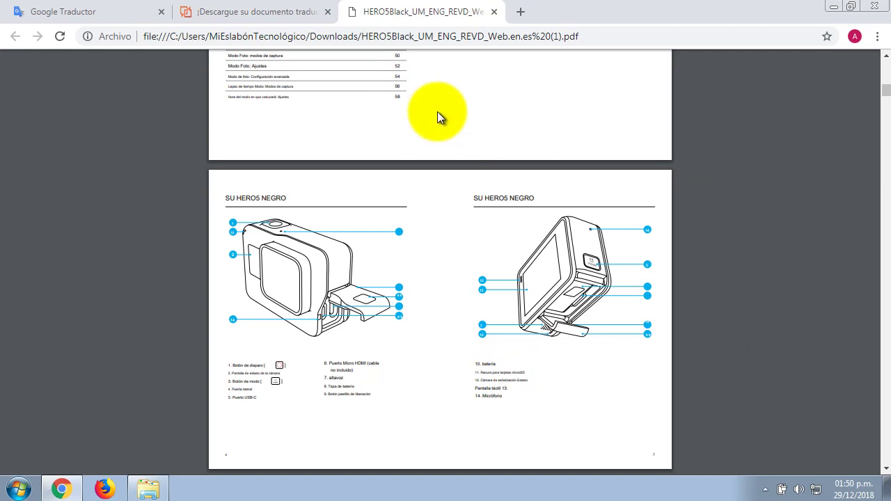
left_click(280, 14)
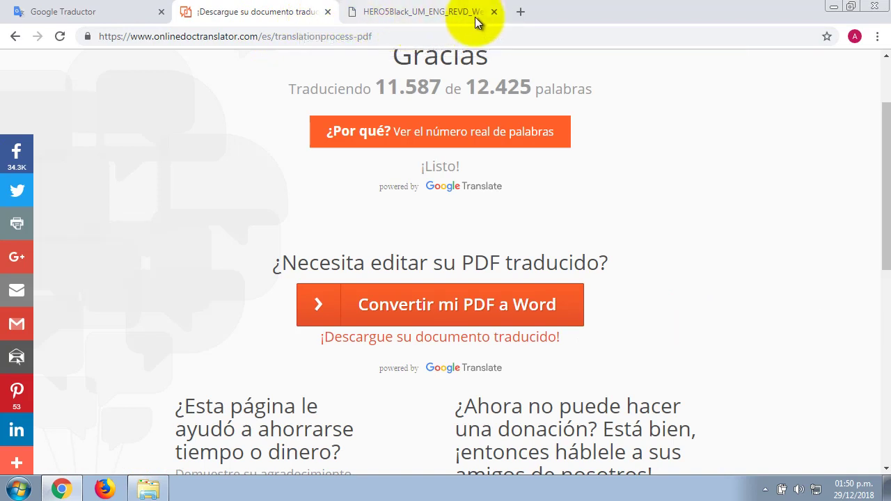
left_click(523, 14)
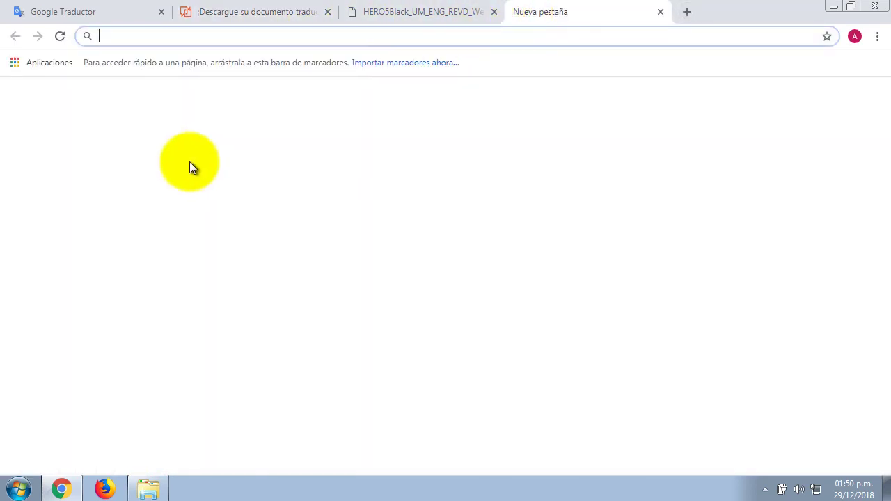
type("www.goog")
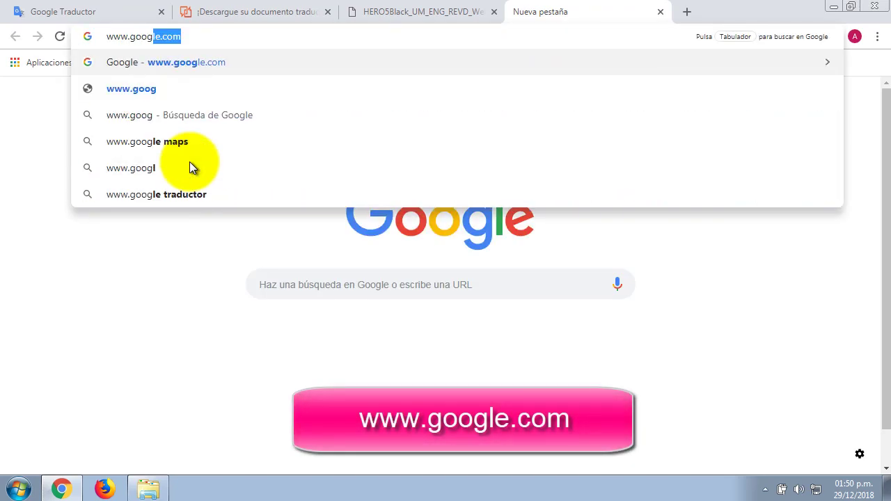
key("Return")
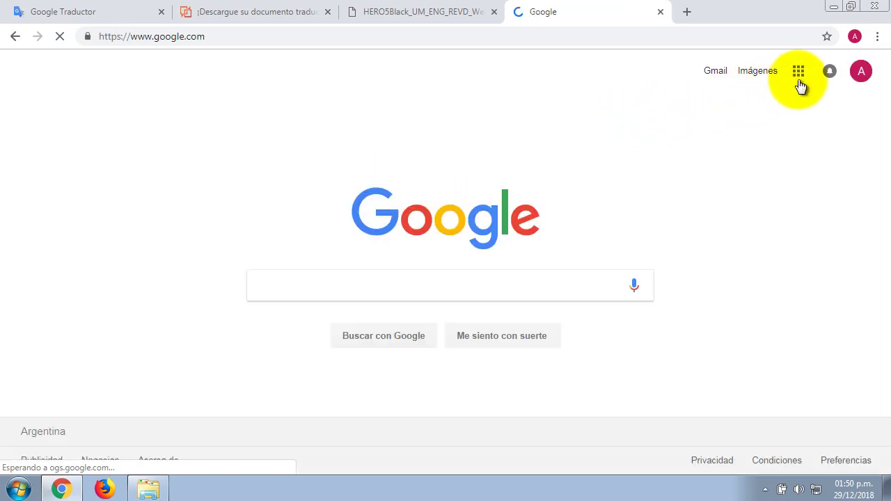
left_click(798, 71)
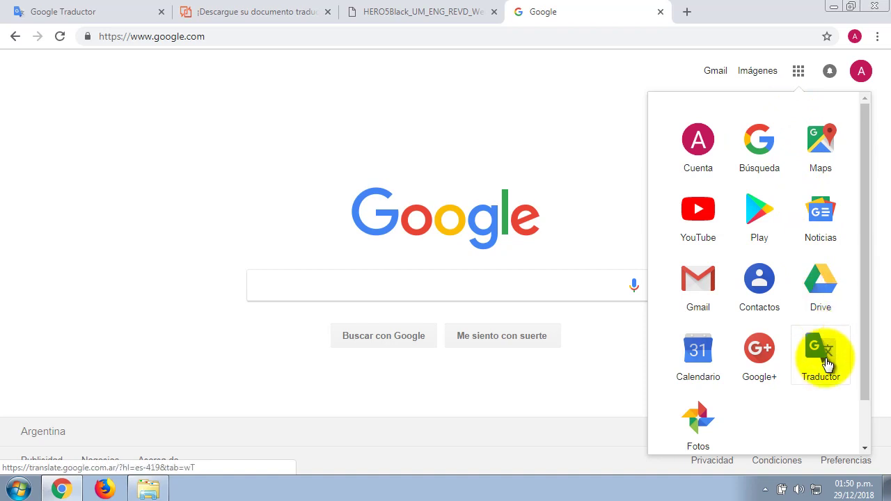
left_click(821, 284)
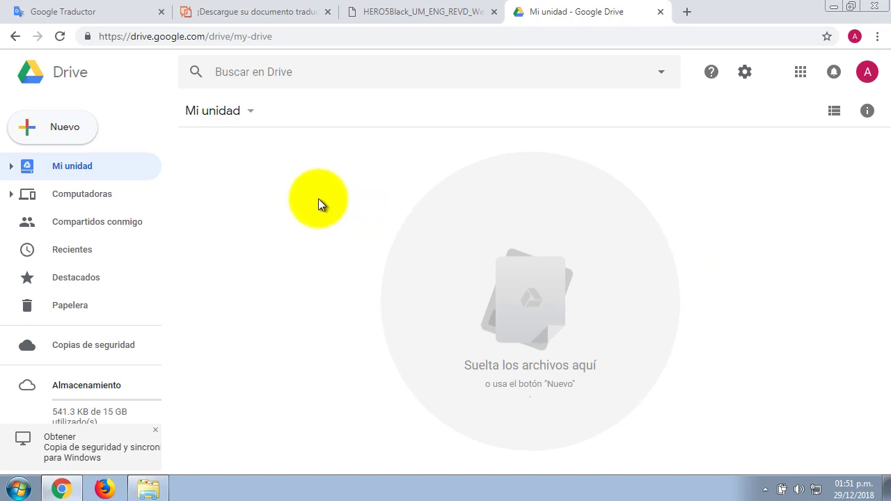
Step: Upload the PDF Modeling A Users Culture from the documentos folder to Mi unidad
left_click(66, 136)
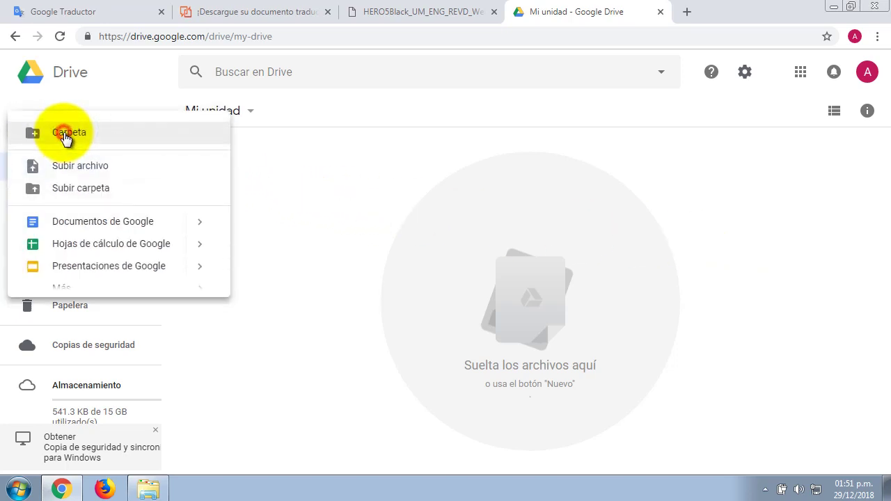
left_click(100, 166)
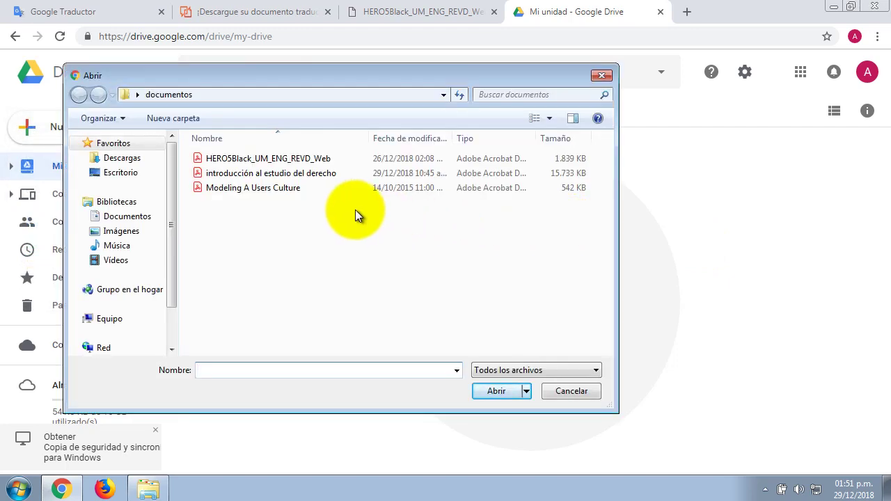
left_click(276, 189)
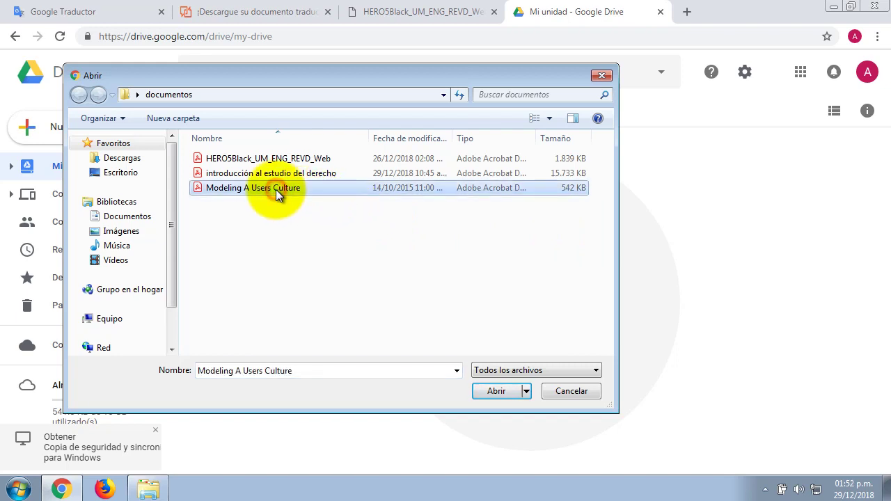
left_click(495, 391)
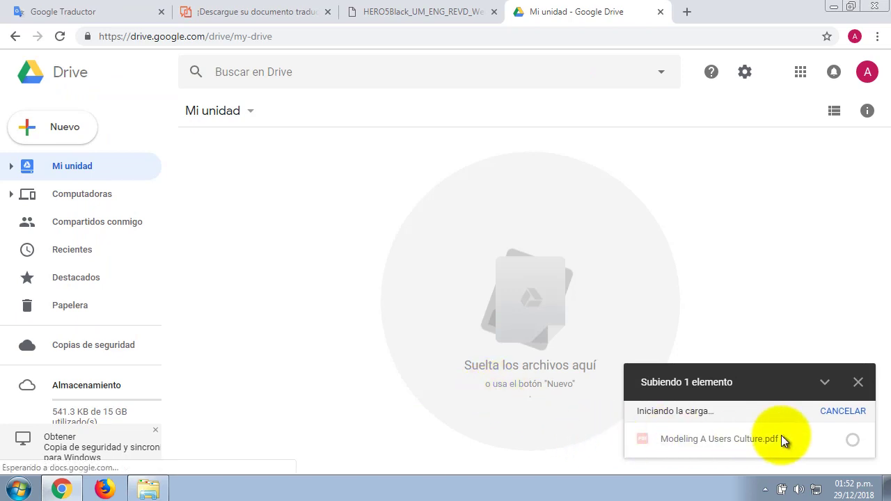
mouse_move(838, 444)
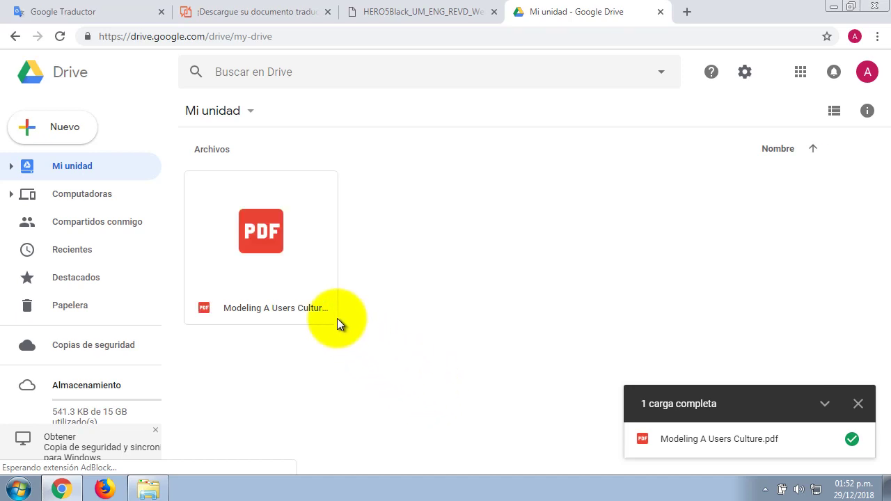
Step: Open the uploaded PDF Modeling A Users Culture with Documentos de Google
left_click(257, 218)
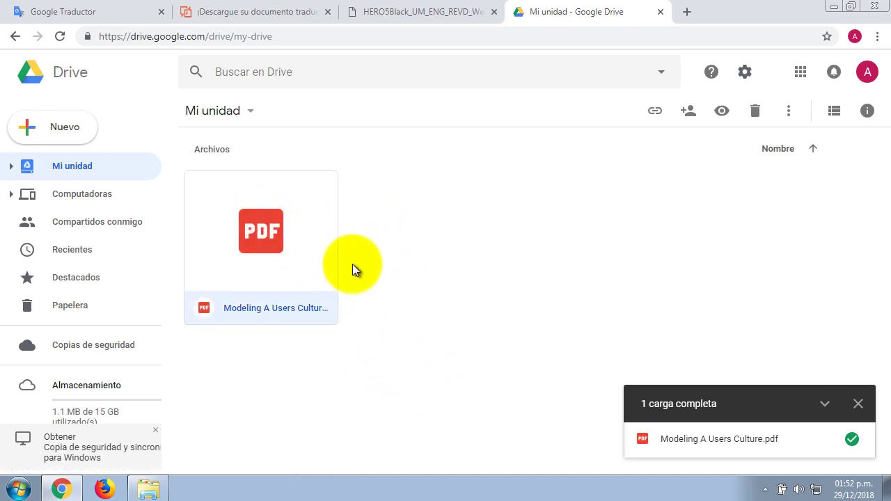
right_click(297, 217)
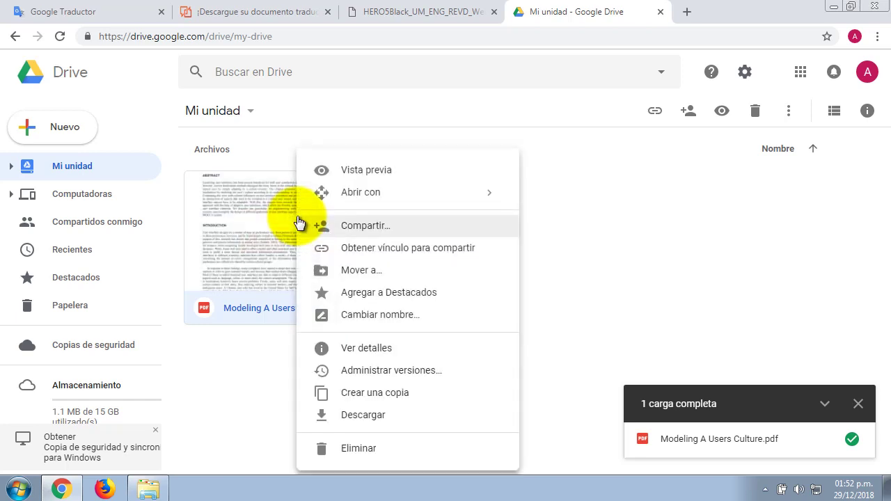
mouse_move(445, 201)
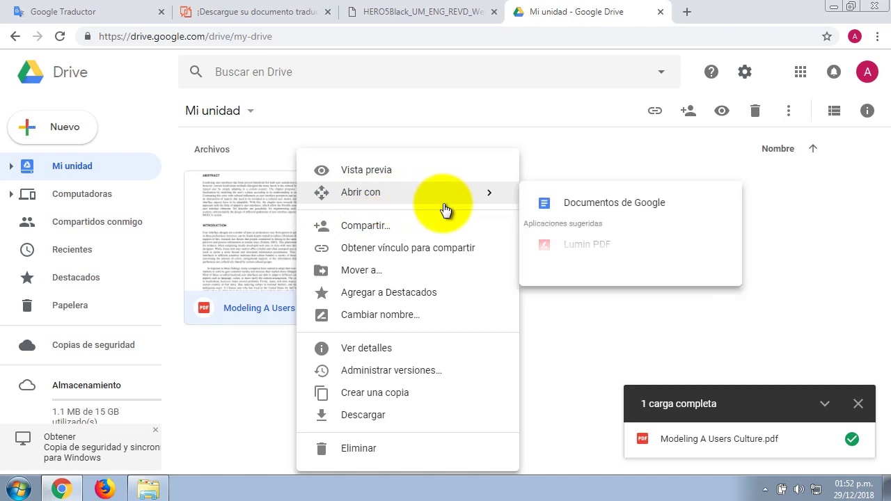
left_click(691, 209)
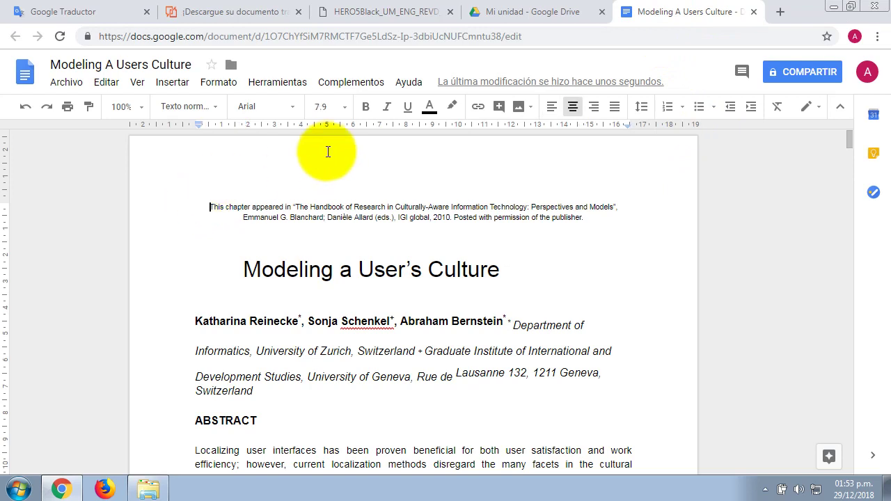
Step: Start Traducir documento for the opened document and review the proposed title of the translated copy, leaving it as is
left_click(284, 85)
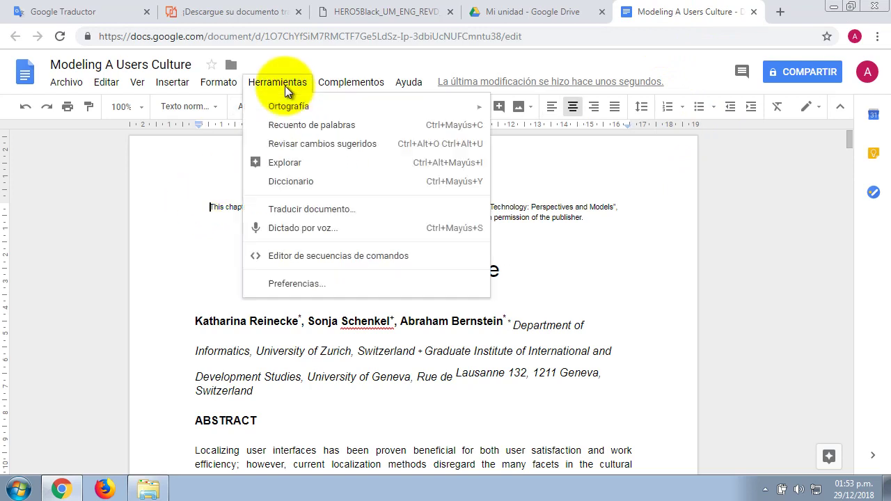
left_click(296, 207)
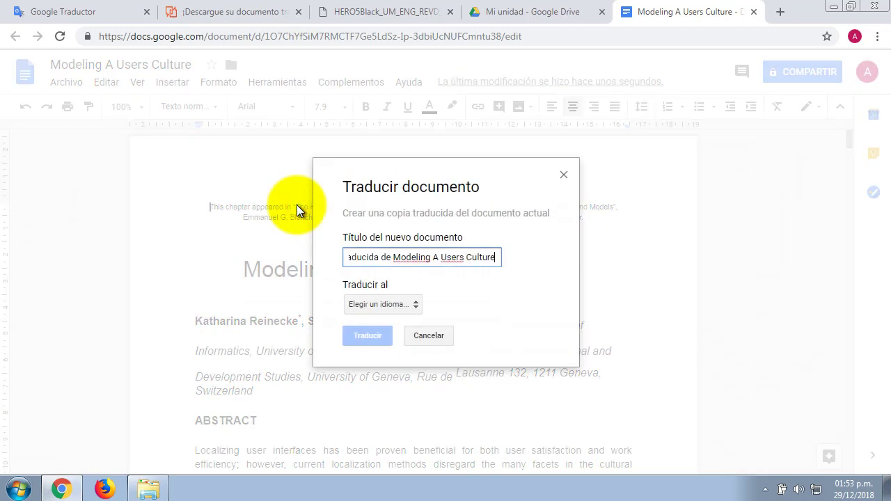
left_click_drag(362, 260, 351, 259)
left_click(354, 259)
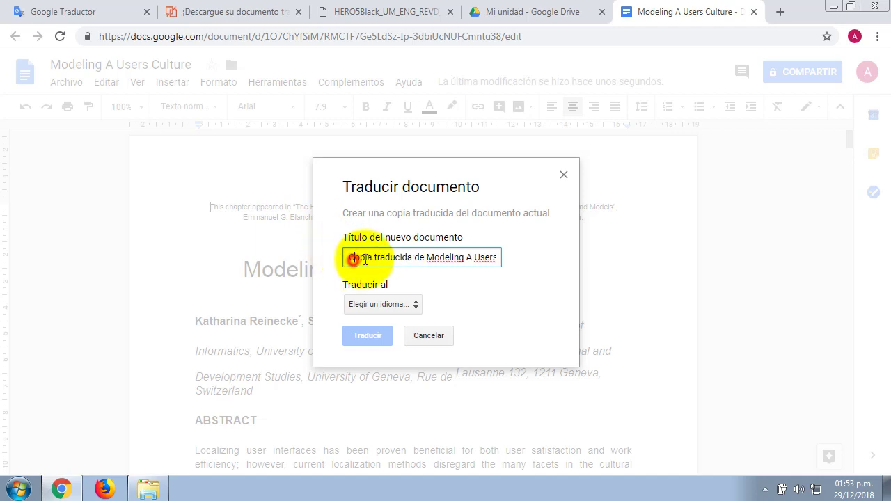
left_click(348, 258)
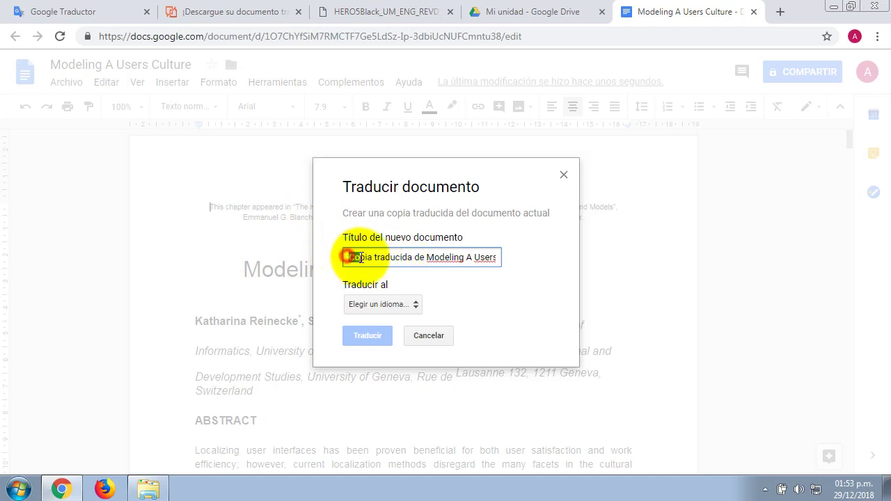
left_click_drag(360, 257, 516, 262)
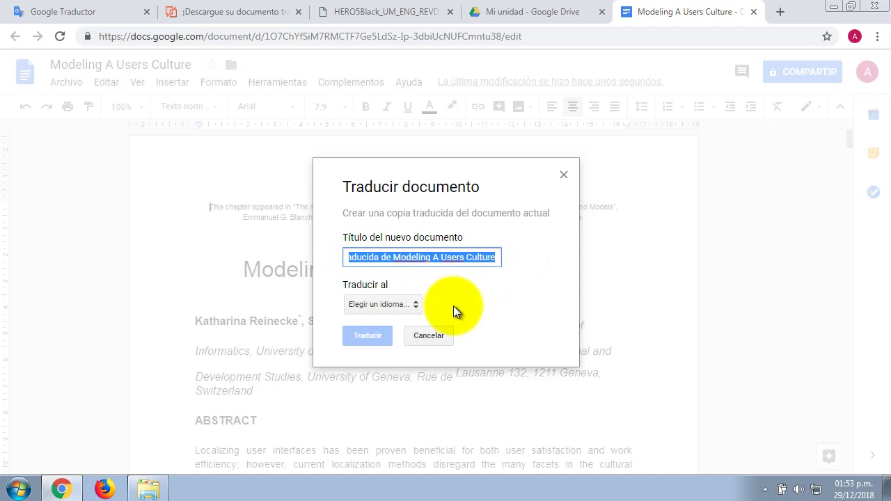
left_click(366, 257)
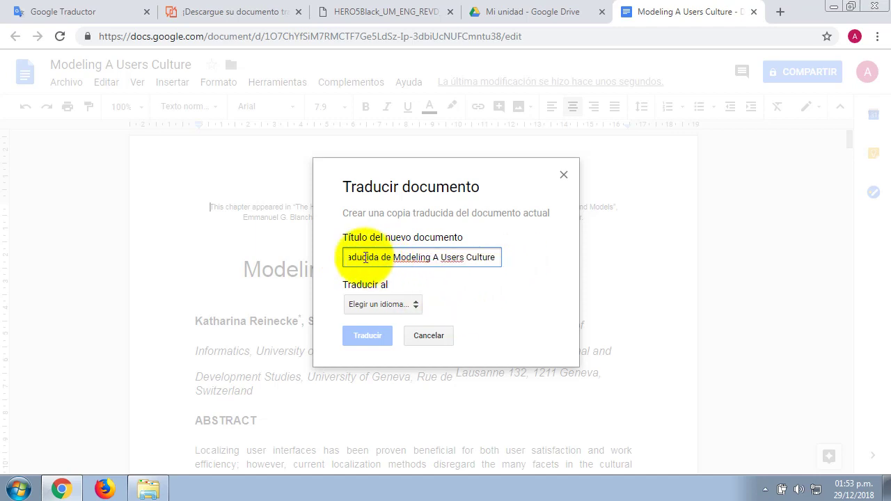
Step: Choose Español as the target language and create the translated copy of the document
left_click(400, 304)
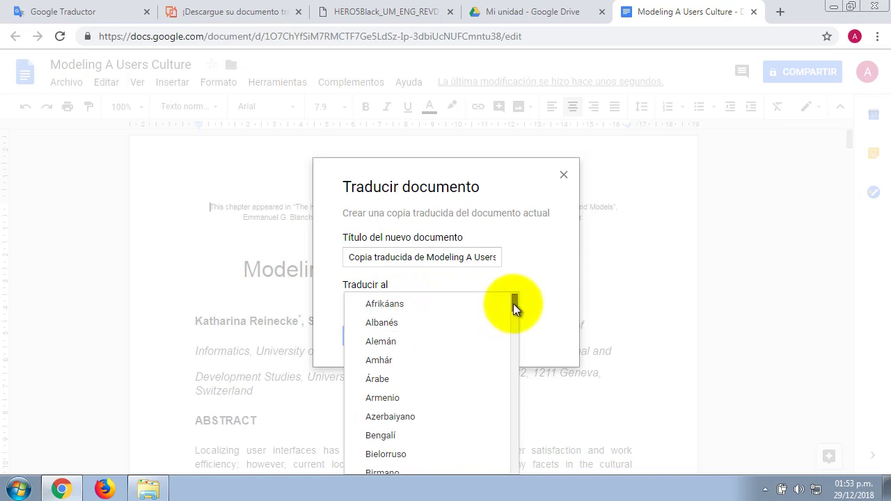
left_click_drag(513, 304, 522, 344)
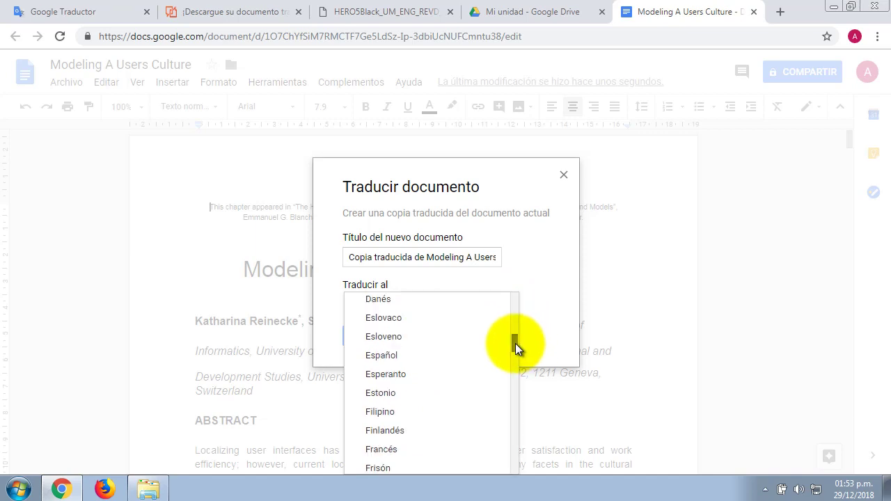
left_click(381, 356)
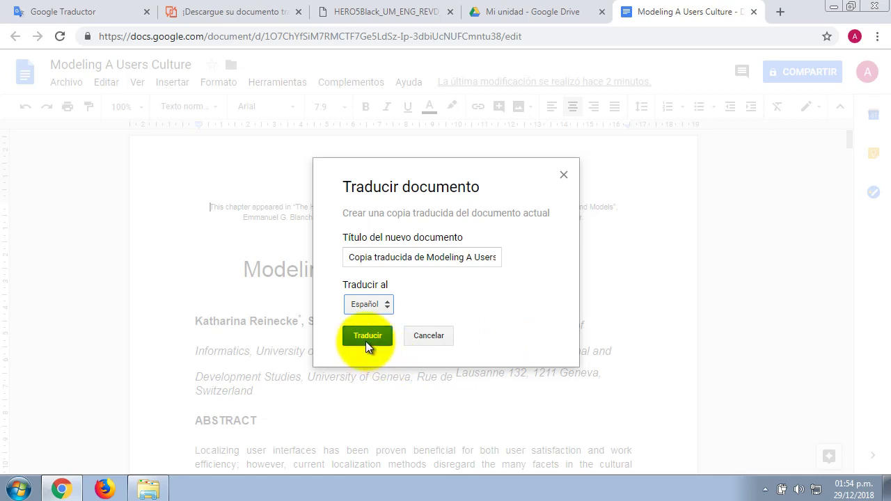
left_click(366, 341)
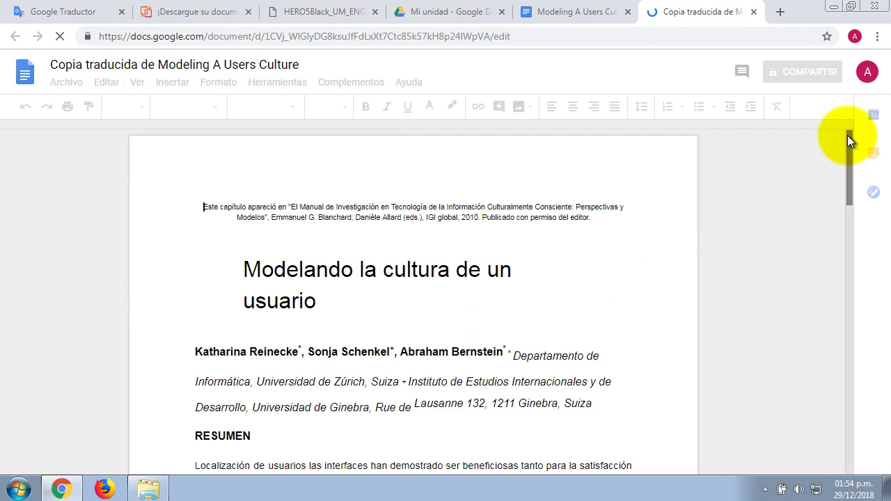
Step: View the beginning of the translated copy and check the available download formats without downloading it
mouse_move(849, 137)
left_mouse_down()
mouse_move(853, 215)
mouse_move(851, 128)
left_mouse_up()
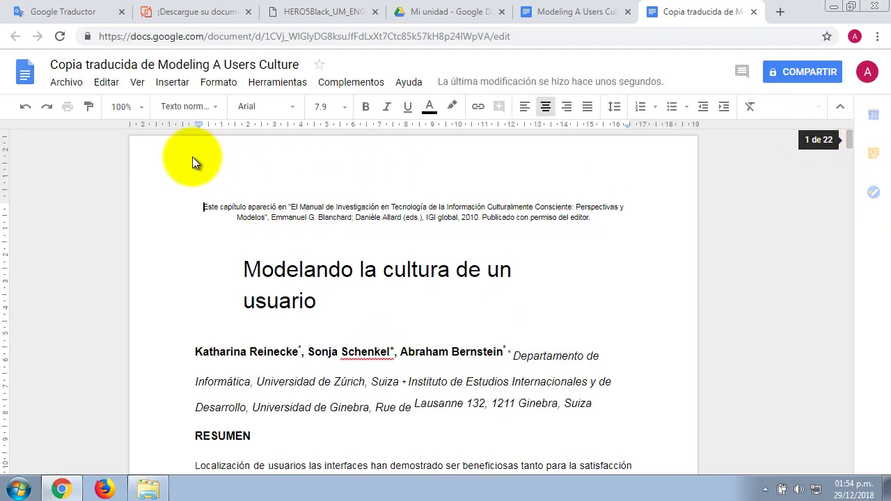
left_click(67, 81)
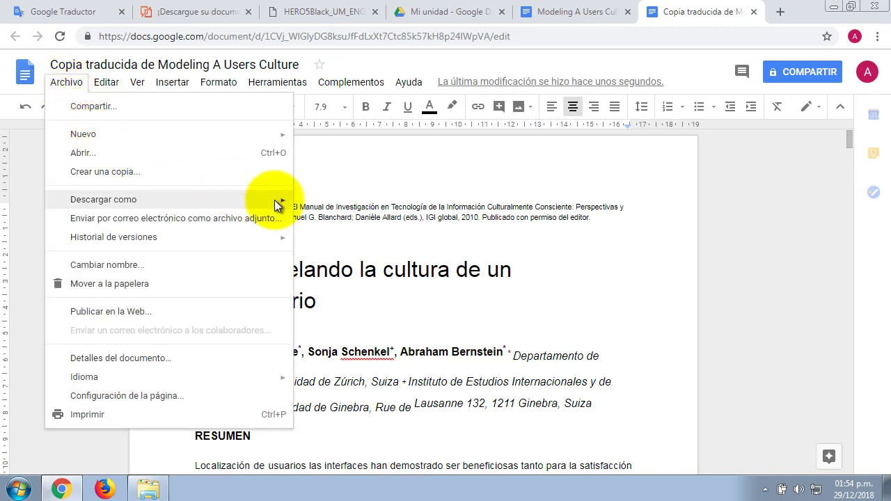
mouse_move(277, 205)
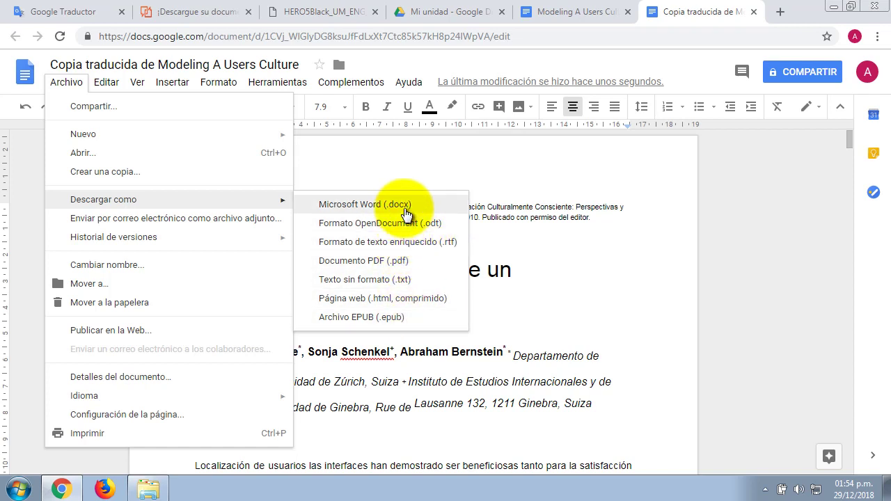
left_click(652, 278)
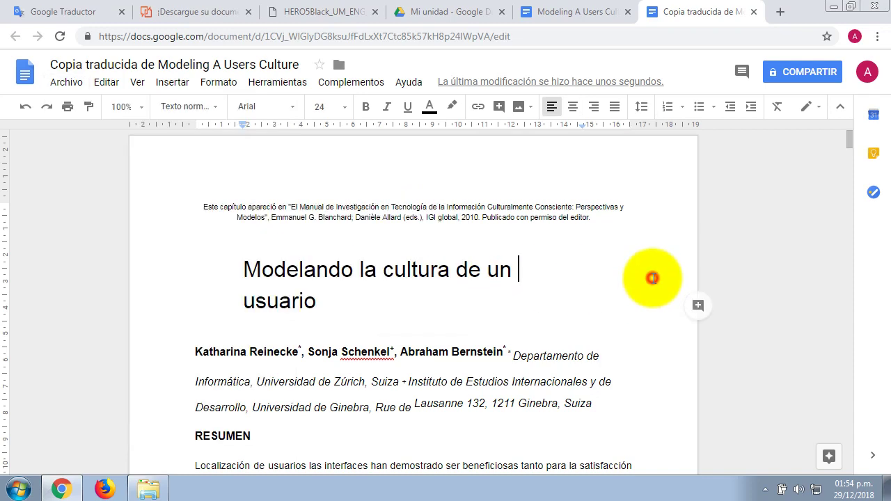
Step: Return to Mi unidad in Google Drive and view the uploaded PDF, the converted document and the translated copy
left_click(443, 18)
left_click(491, 156)
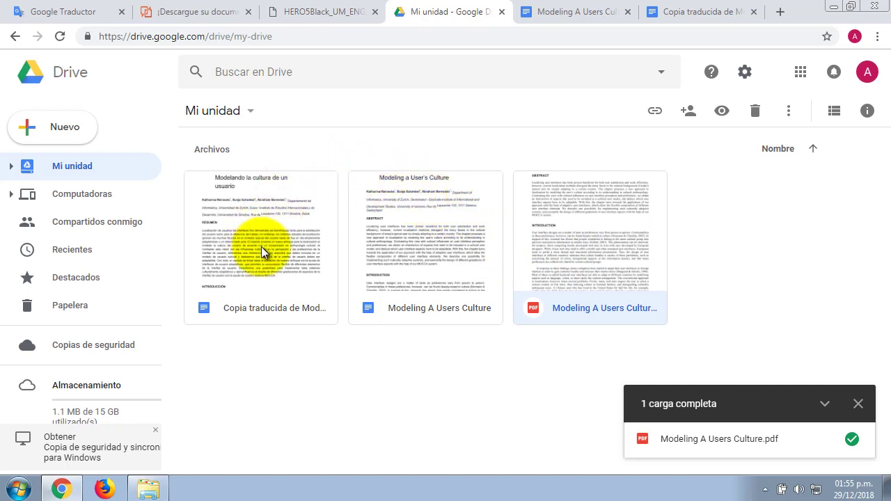
left_click(836, 454)
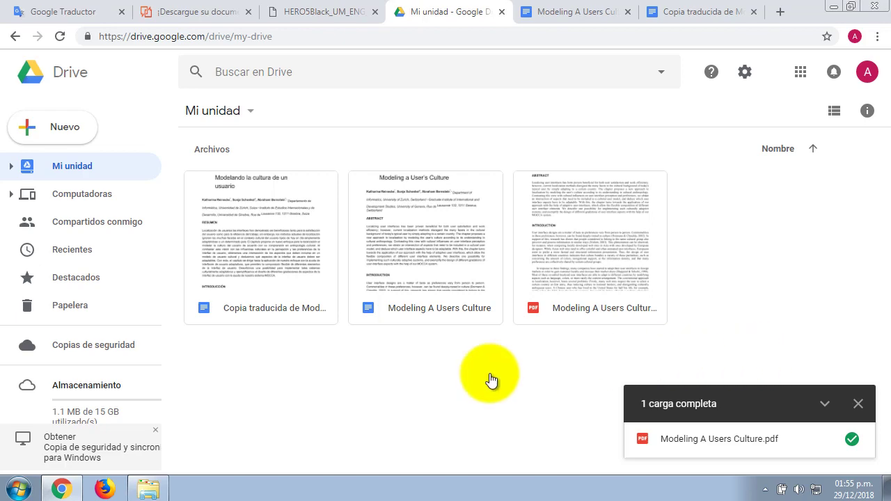
Step: Open Modeling A Users Culture from the local documentos folder in Adobe Acrobat Reader and collapse the tools pane
left_click(158, 490)
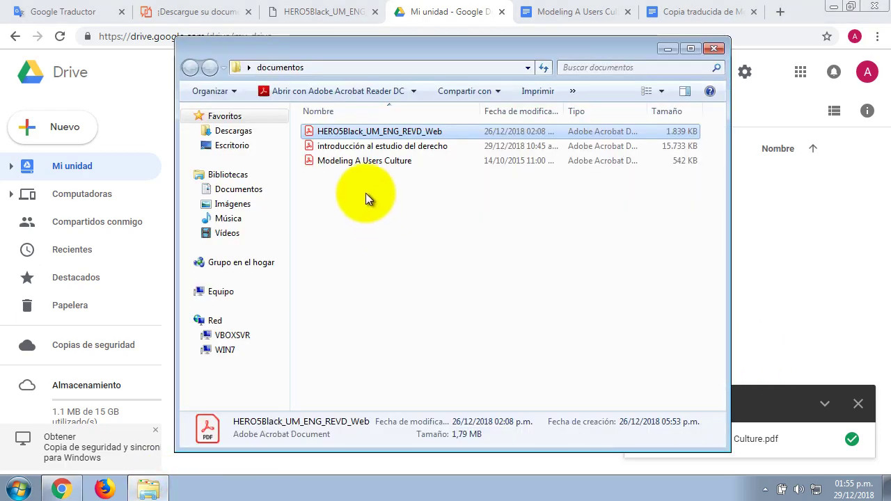
left_click(351, 159)
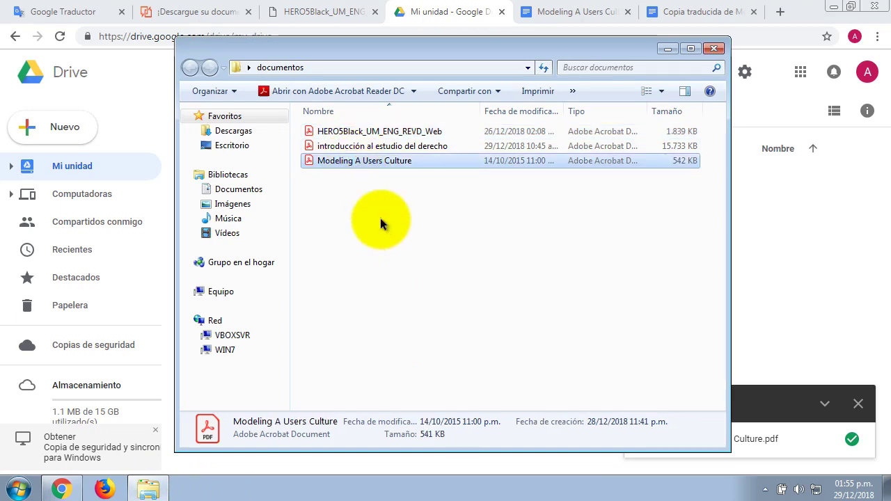
key("Return")
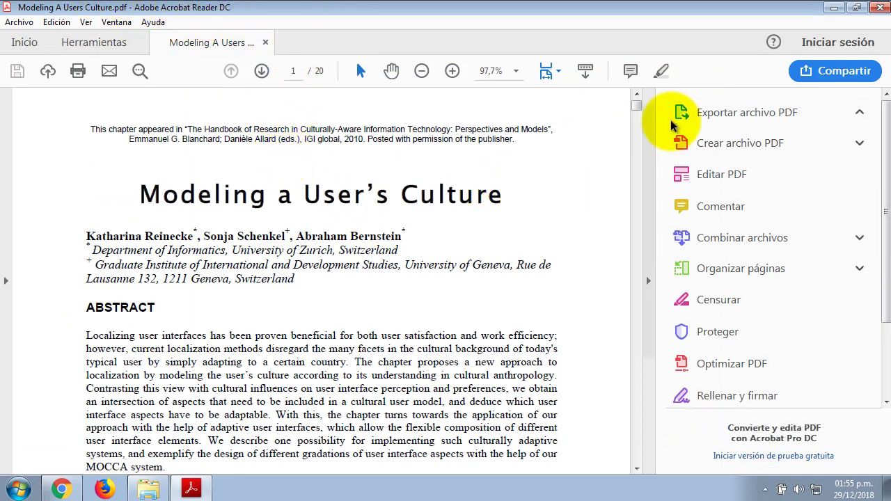
left_click(648, 129)
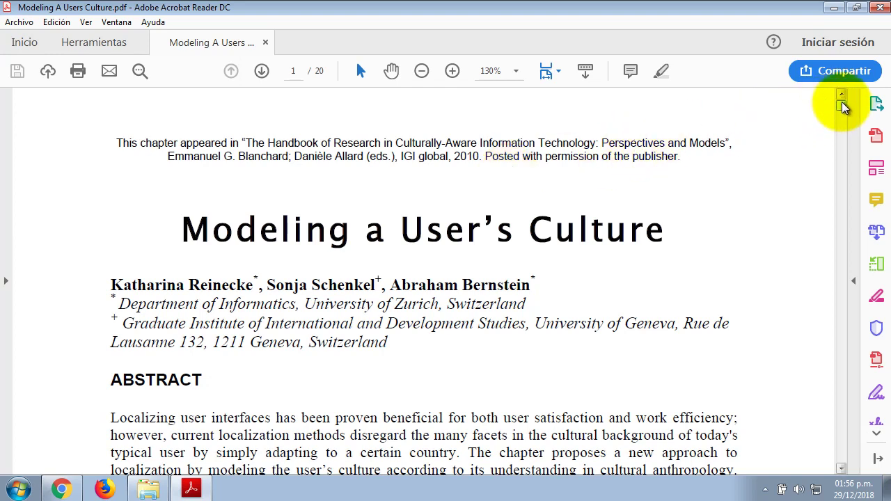
Step: Check whether the ABSTRACT paragraph's text can be selected by highlighting a passage and a single word, then clear the selection
mouse_move(843, 106)
left_mouse_down()
mouse_move(844, 120)
mouse_move(839, 109)
left_mouse_up()
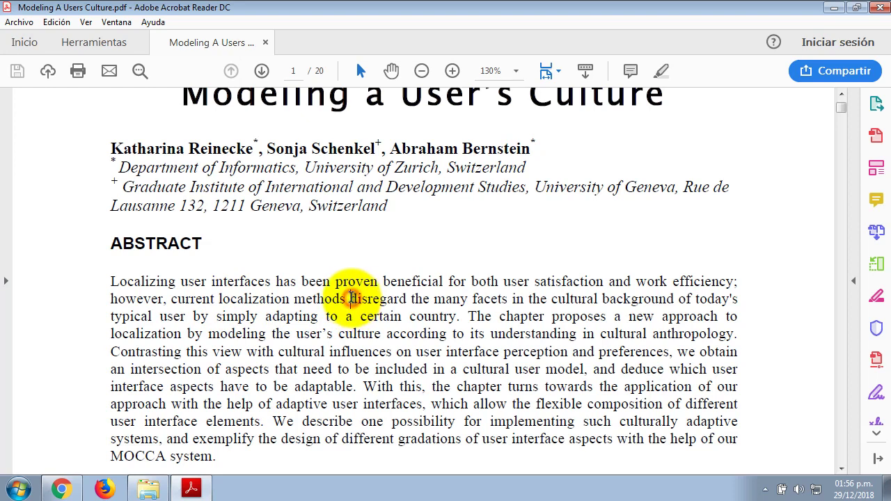
left_click_drag(350, 298, 589, 379)
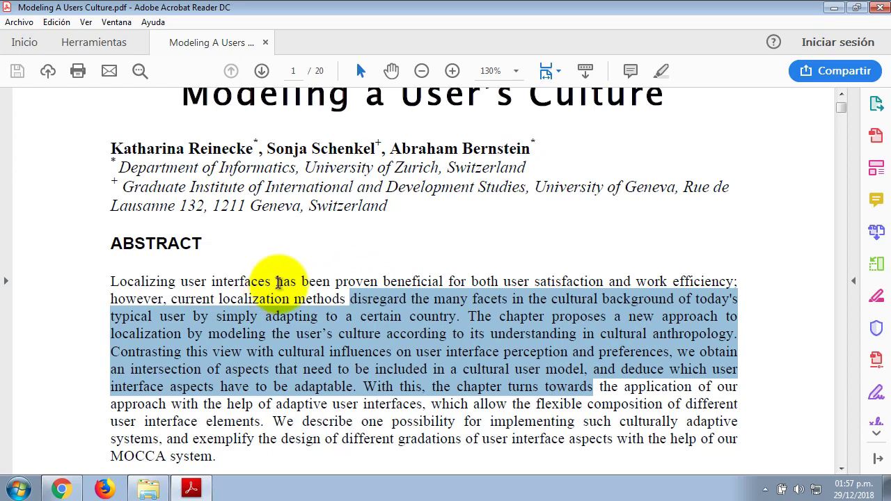
left_click(278, 283)
left_click_drag(281, 283, 330, 283)
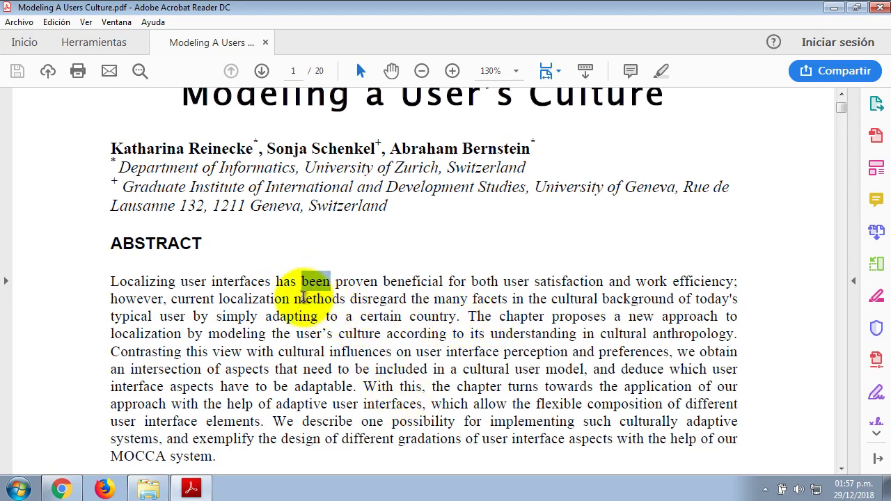
left_click(294, 299)
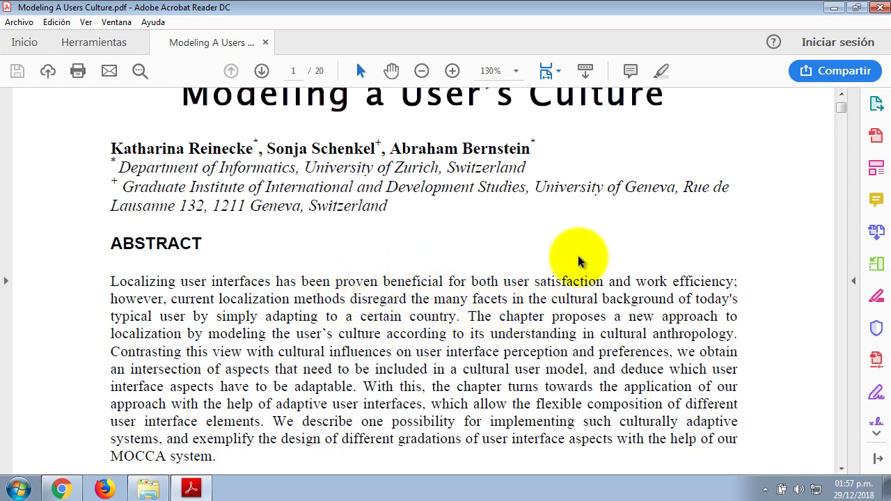
Step: Open the PDF introducción al estudio del derecho from the documentos folder in Acrobat Reader and collapse the tools pane
left_click(834, 9)
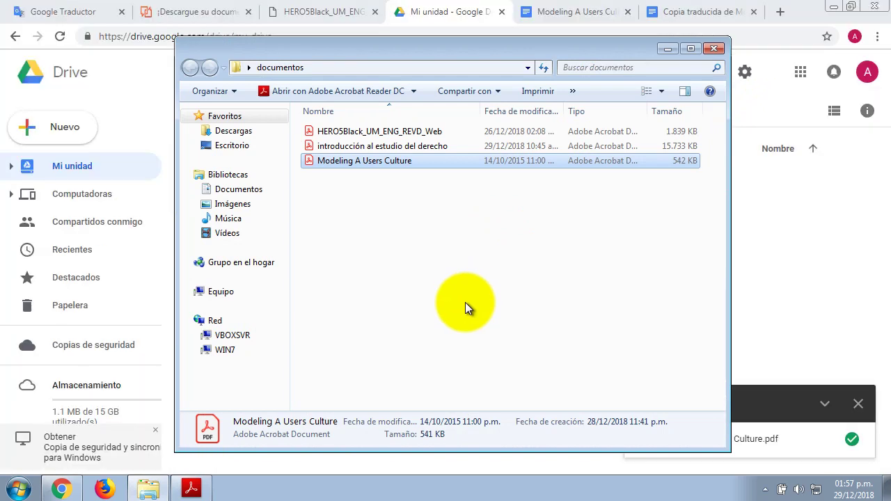
left_click(383, 149)
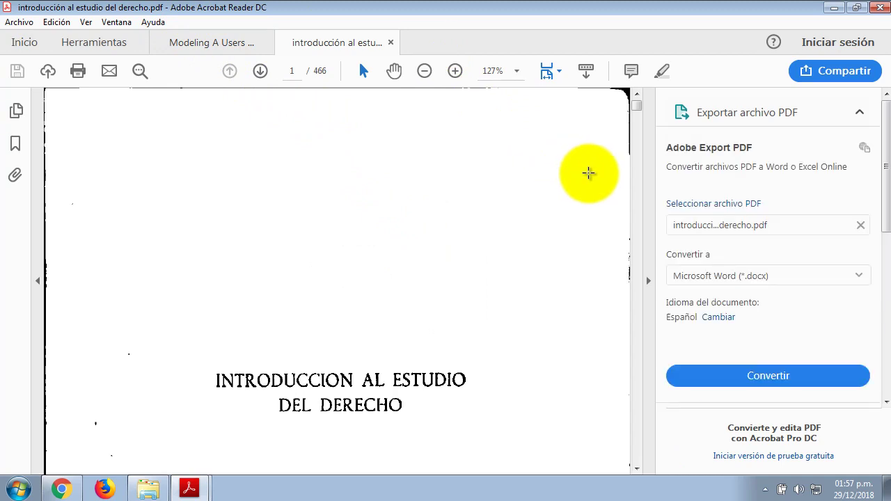
left_click(648, 143)
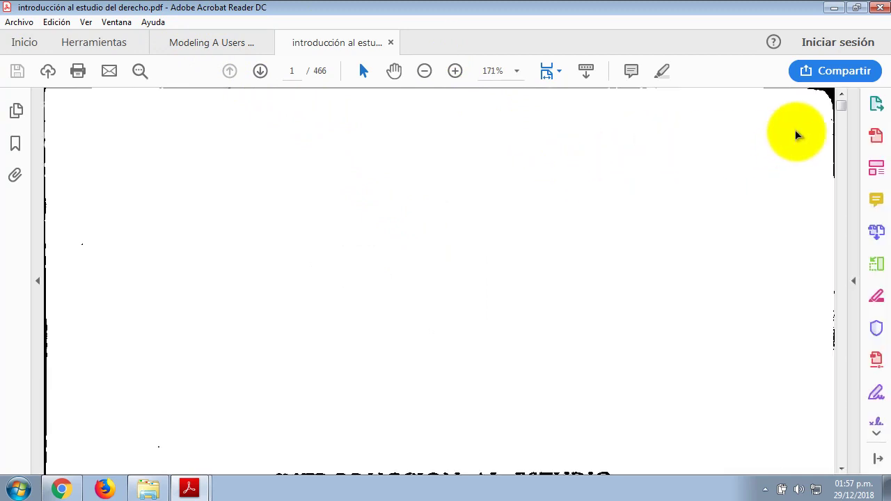
Step: Check whether text on page 12 of the scanned book can be selected by marking part of section 8, then clear the selection
left_click_drag(843, 108, 846, 114)
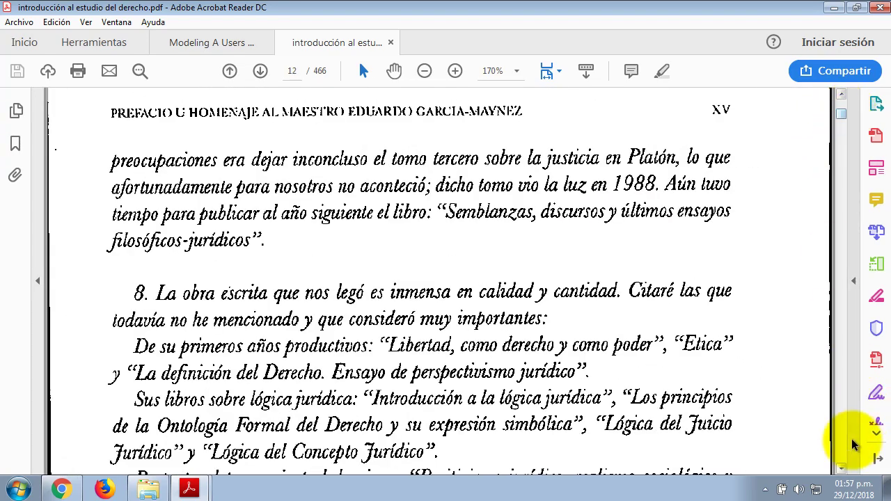
left_click(841, 468)
left_click_drag(841, 468, 842, 471)
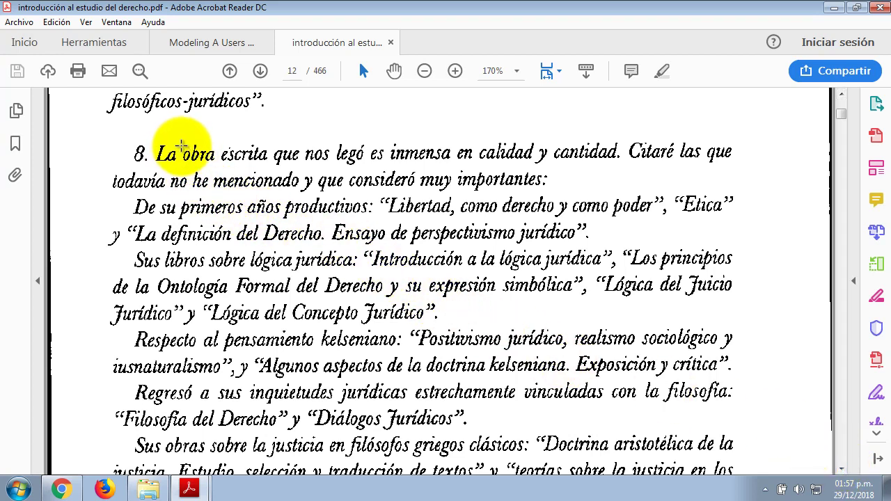
left_click_drag(181, 145, 574, 357)
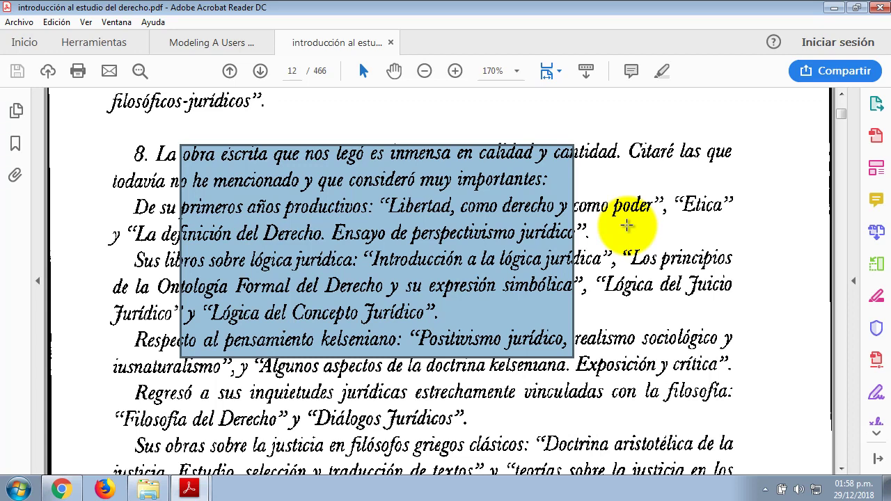
left_click(624, 239)
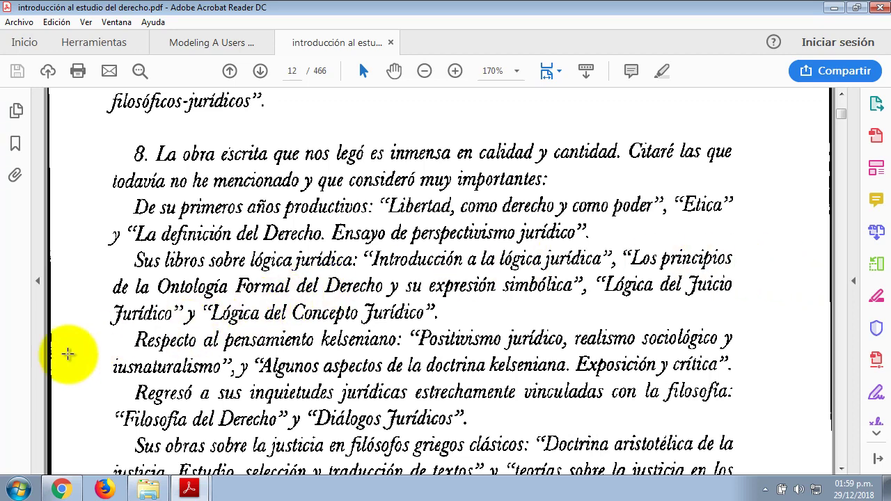
Step: Switch to Chrome, go to google.com and open Drive from the Google apps
left_click(67, 491)
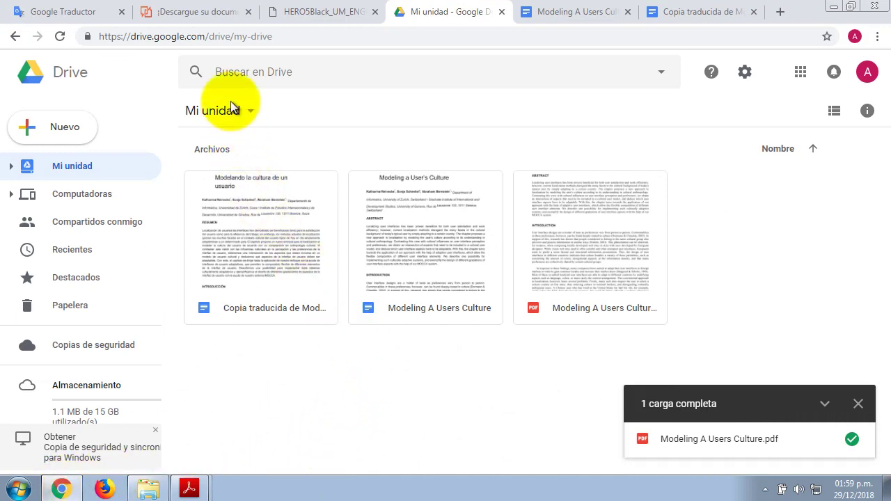
left_click(277, 32)
type("goo")
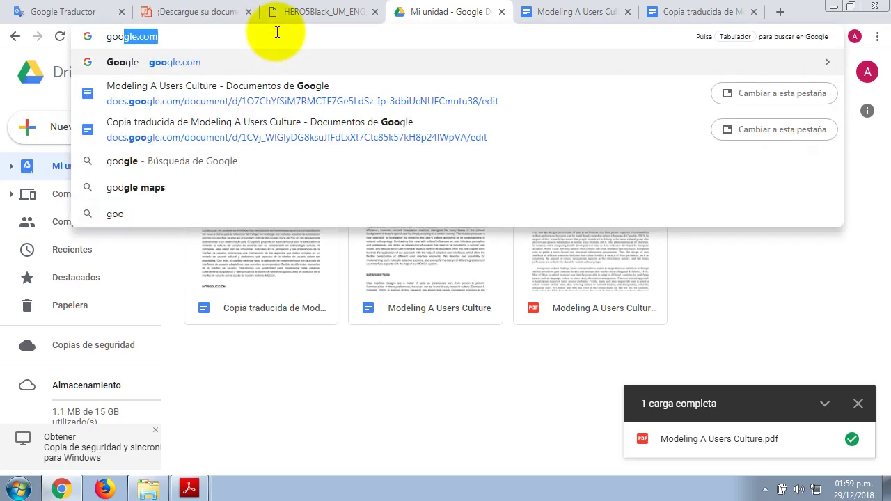
key("Return")
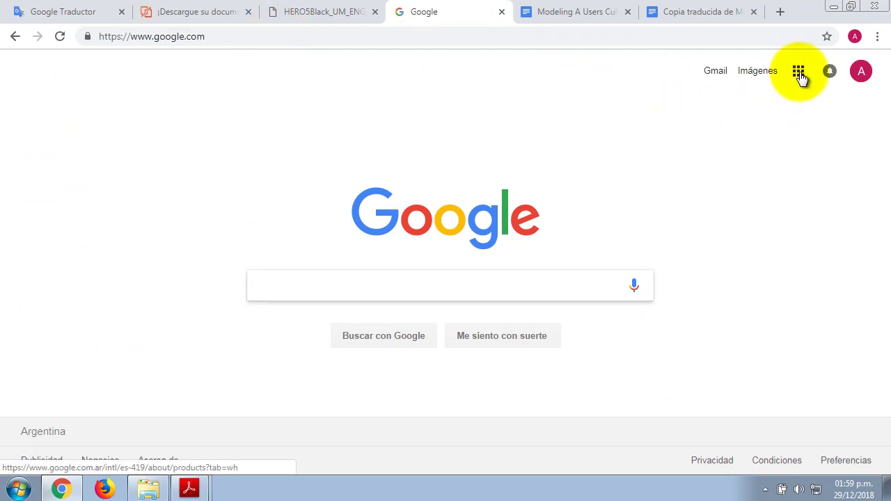
left_click(800, 73)
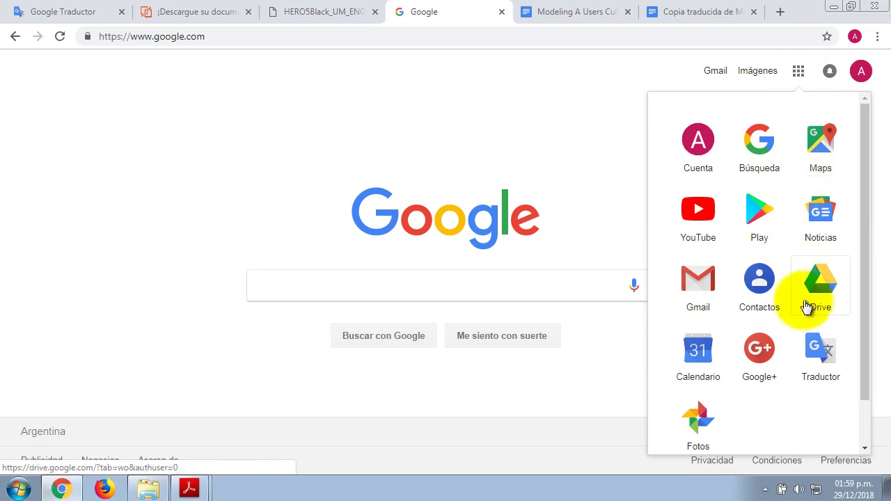
left_click(821, 281)
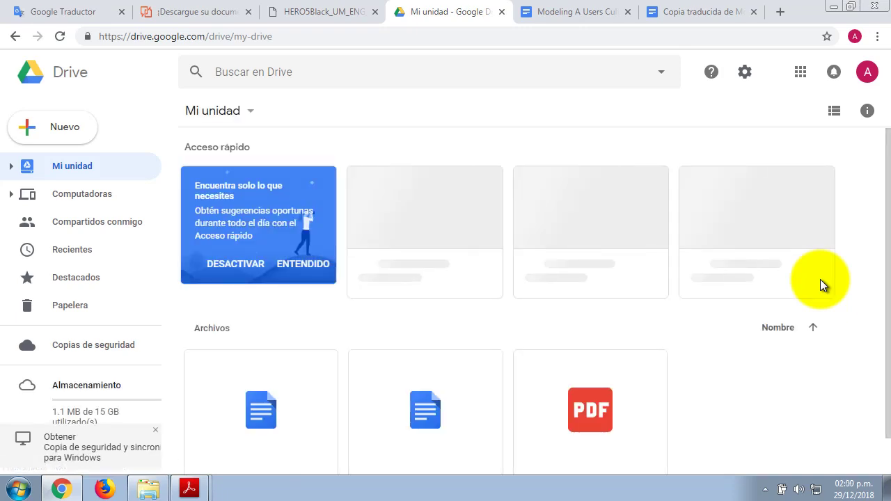
Step: Upload introducción al estudio del derecho from the documentos folder to Mi unidad and dismiss the upload notice
scroll(736, 329, "down", 1)
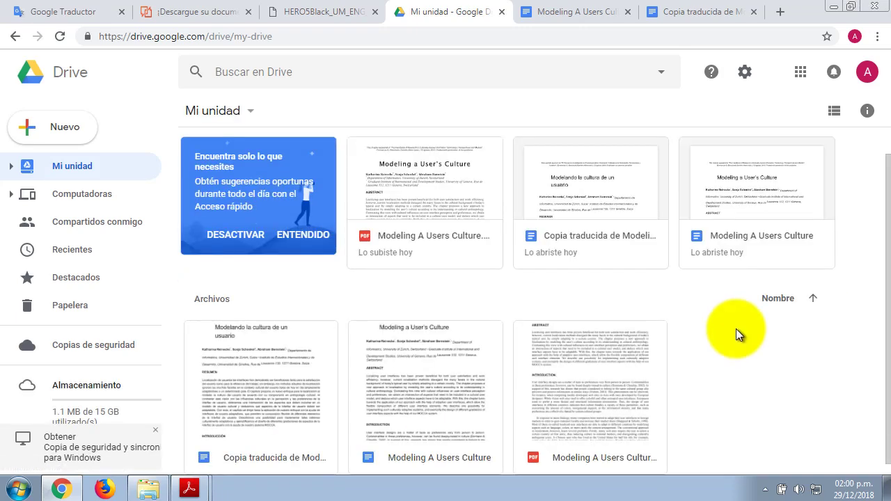
left_click_drag(886, 195, 882, 229)
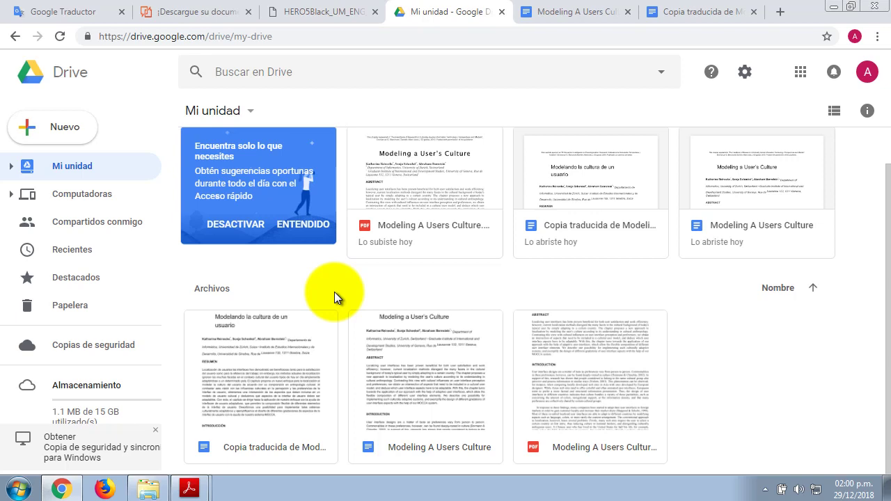
left_click(70, 127)
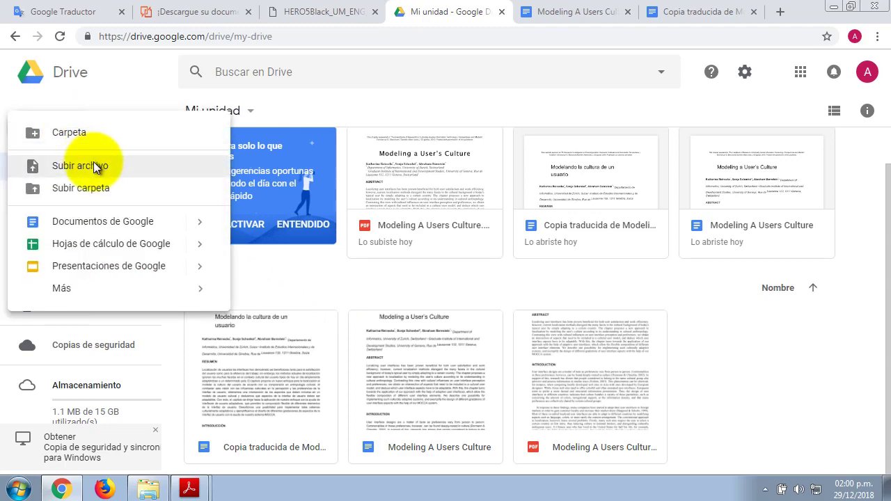
left_click(94, 161)
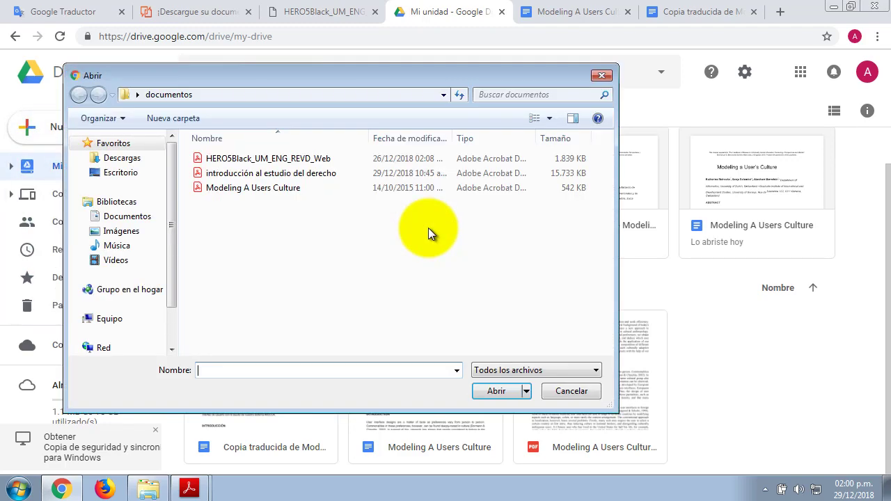
left_click(230, 174)
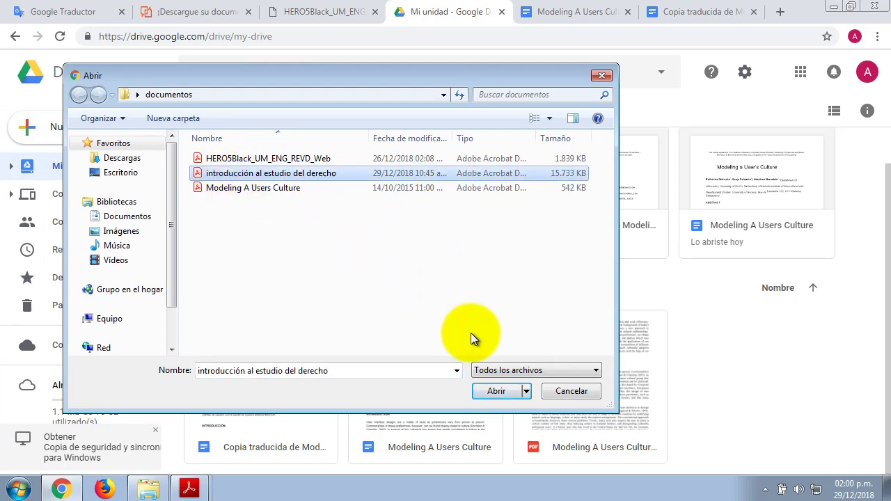
left_click(496, 392)
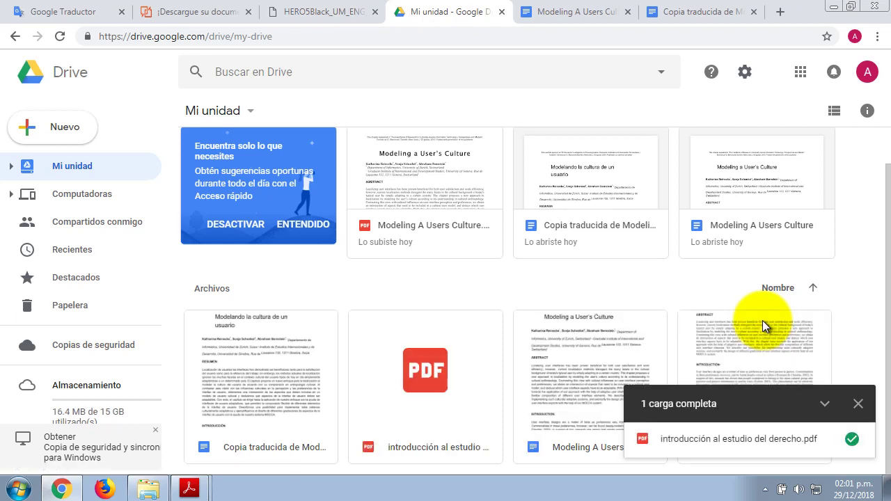
left_click(859, 405)
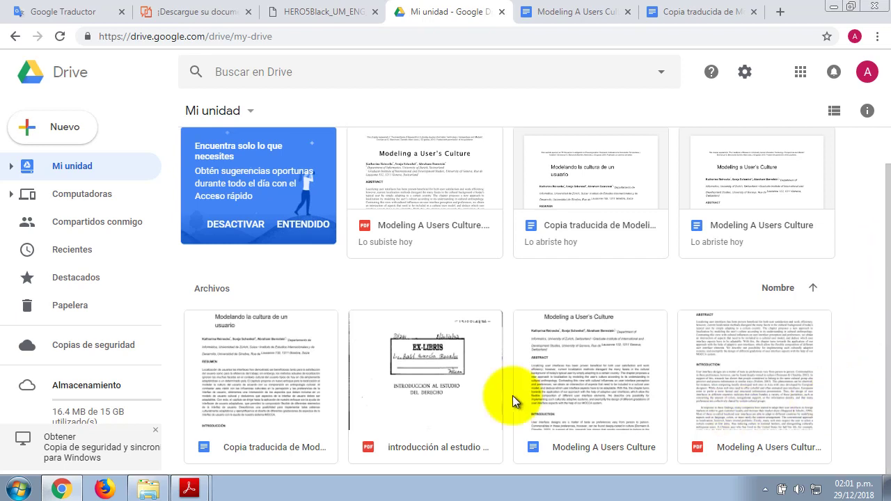
Step: Open the uploaded introducción al estudio del derecho PDF with Documentos de Google and view its first pages
left_click(438, 359)
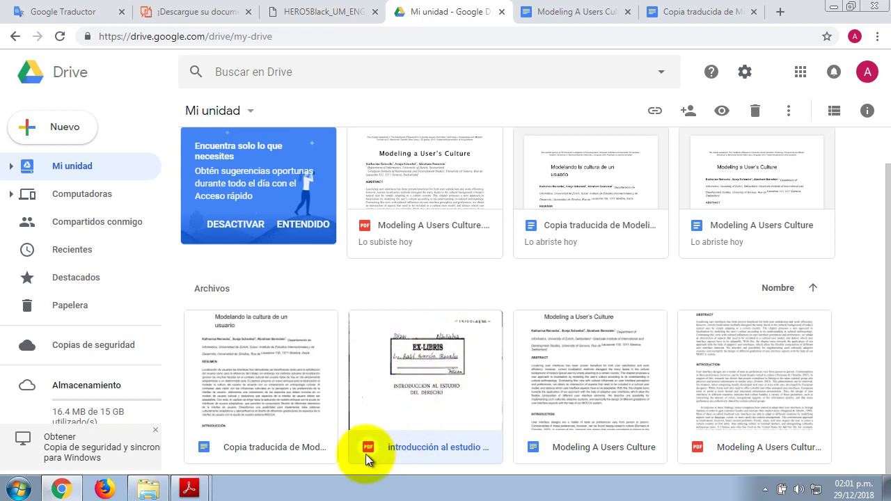
right_click(422, 373)
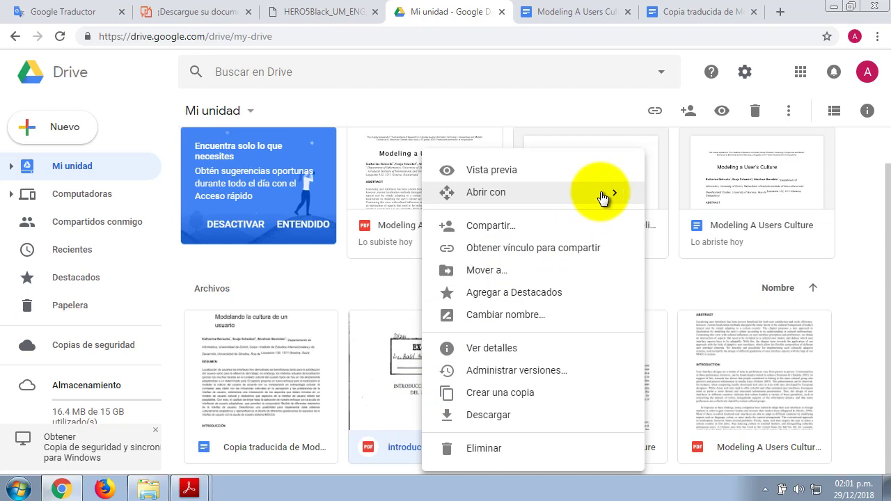
mouse_move(603, 198)
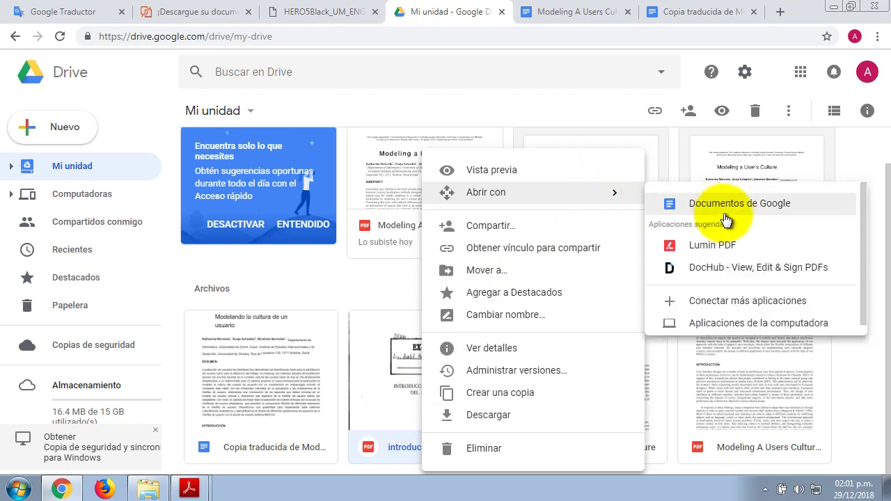
left_click(754, 208)
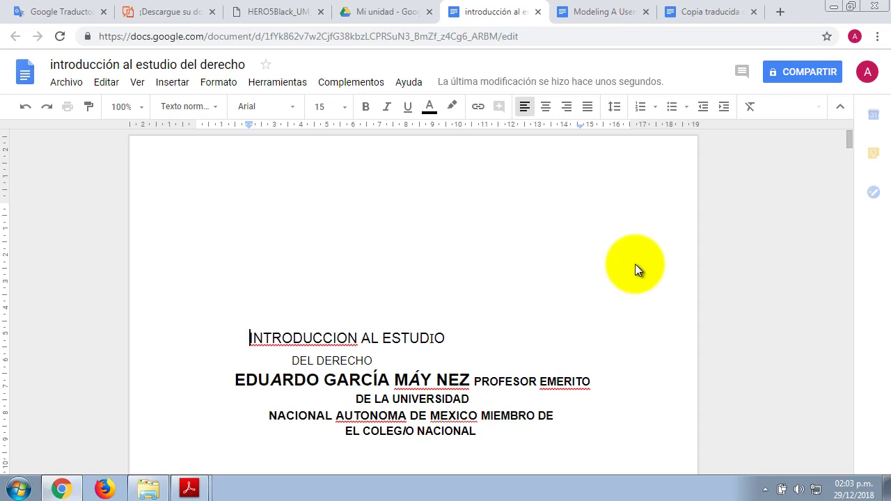
left_click(851, 153)
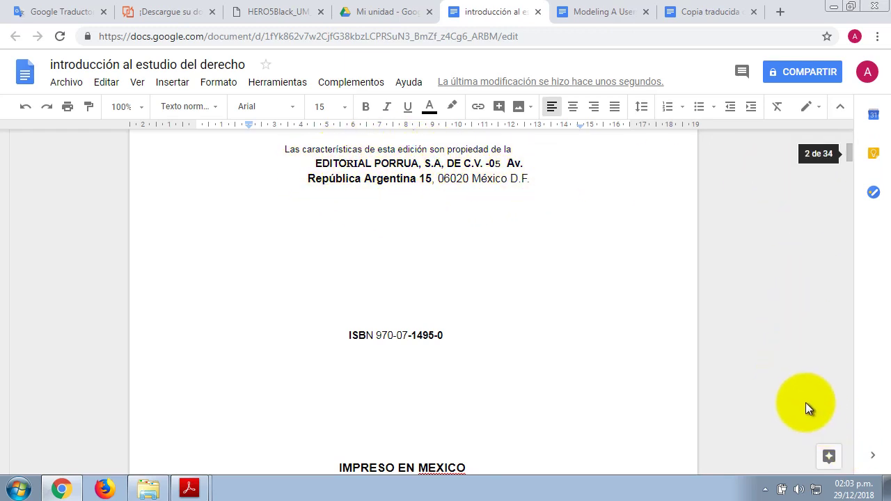
scroll(783, 351, "down", 4)
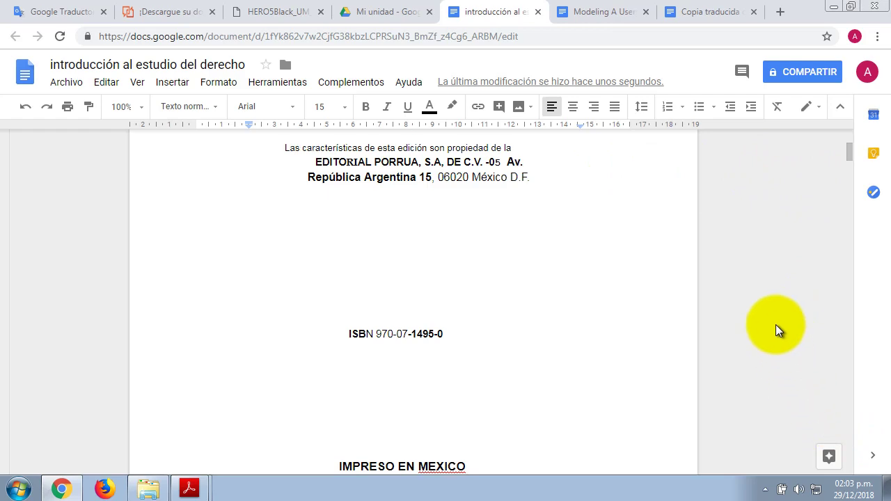
Step: Compare the converted document's preface with the same preface on page 4 of the scanned introducción al estudio del derecho PDF in Acrobat Reader
scroll(775, 313, "down", 4)
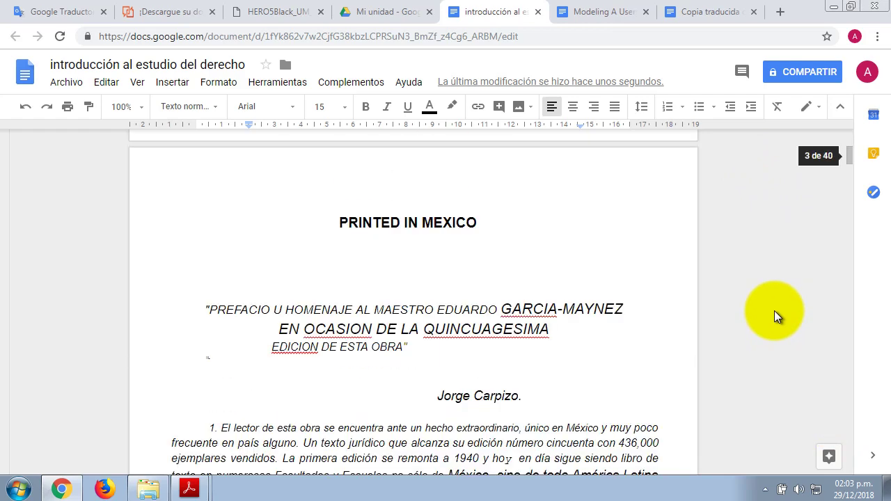
scroll(771, 303, "down", 1)
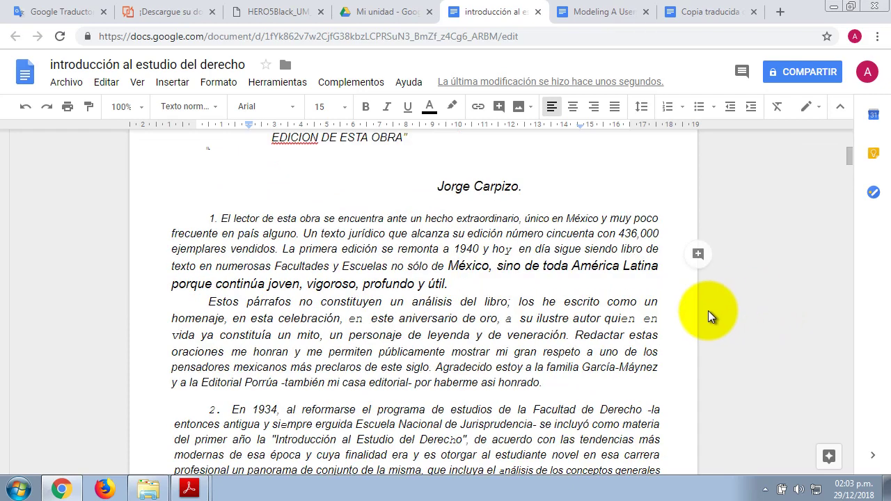
mouse_move(188, 489)
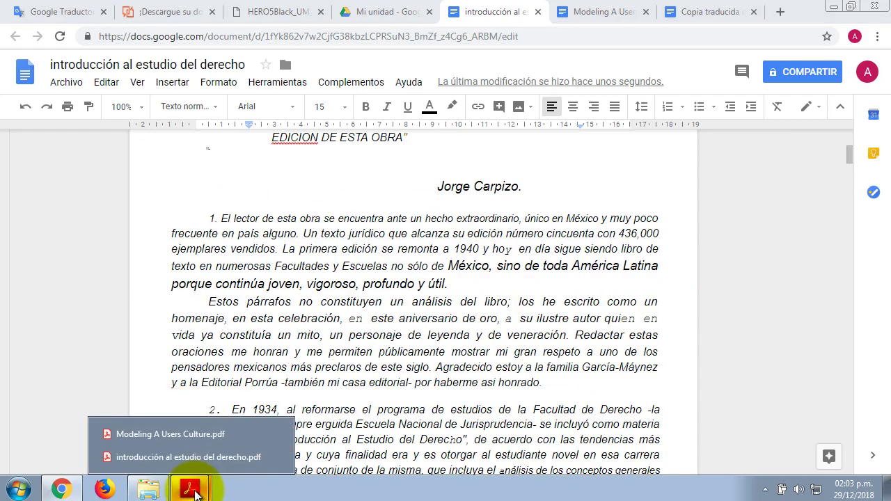
left_click(189, 458)
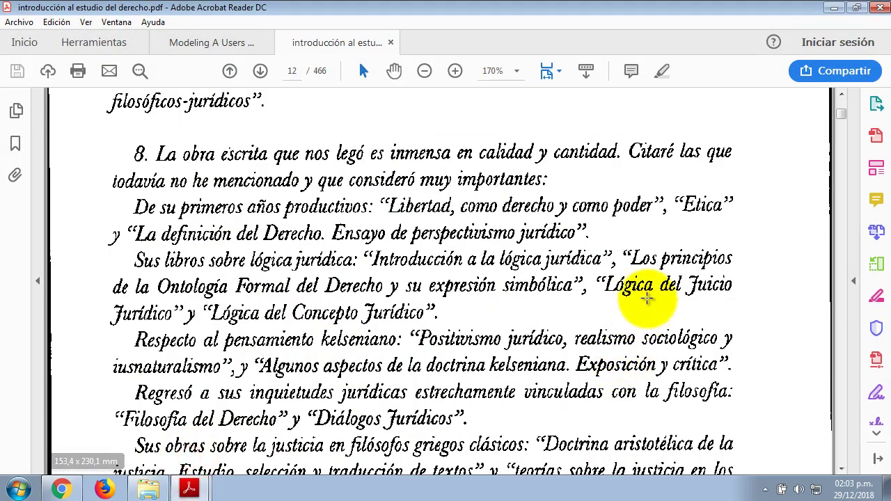
left_click_drag(844, 123, 842, 102)
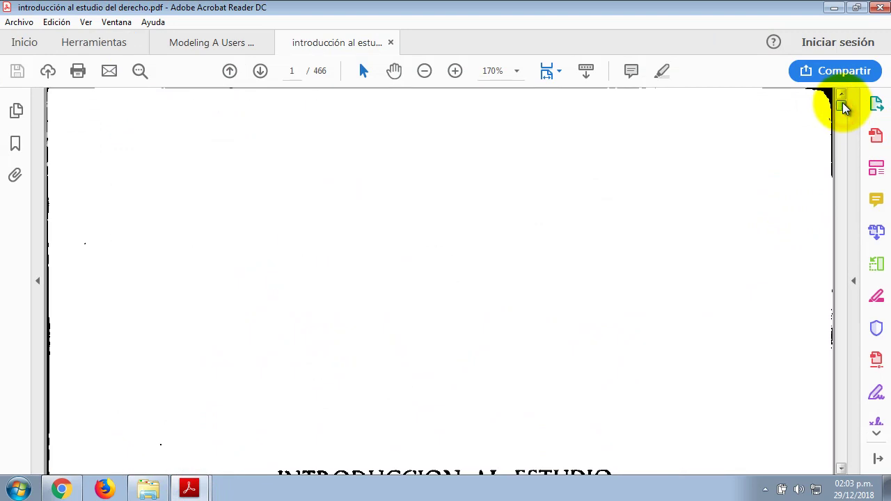
scroll(746, 234, "down", 12)
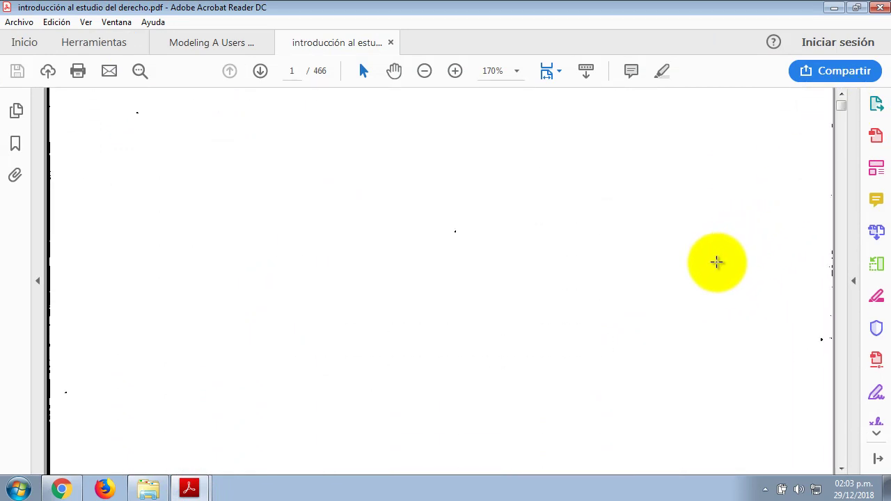
scroll(712, 267, "down", 15)
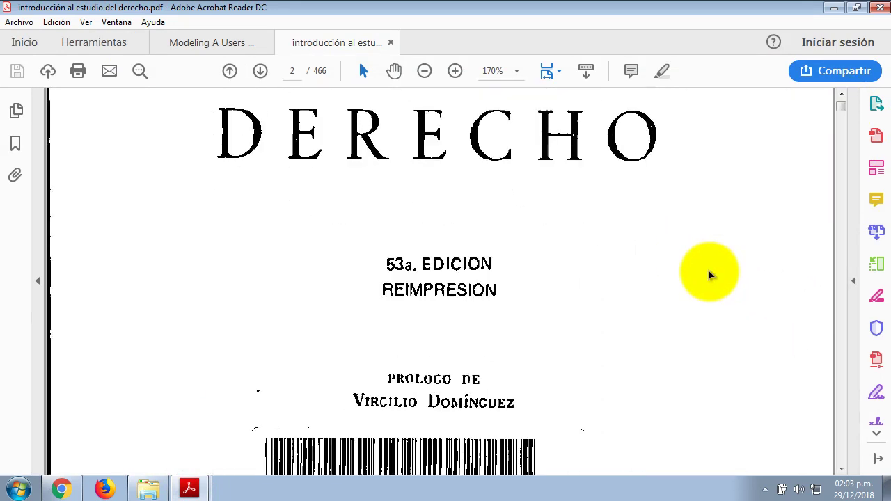
scroll(709, 270, "down", 1)
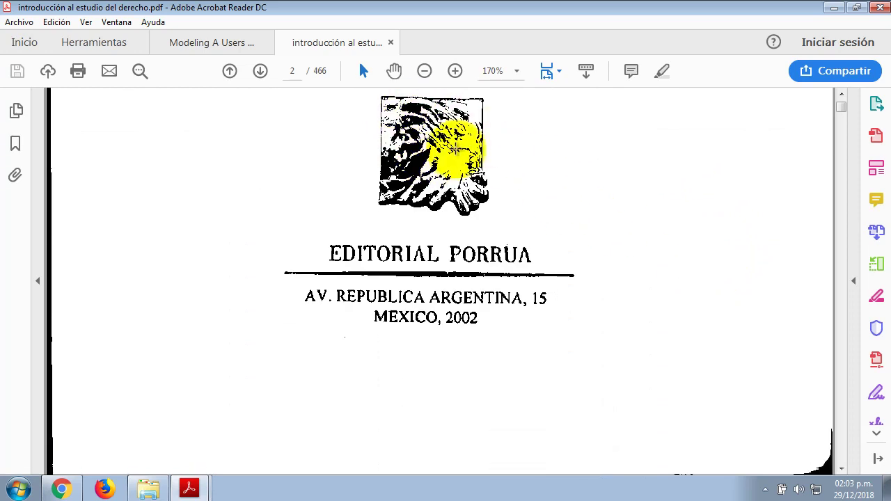
scroll(646, 209, "down", 20)
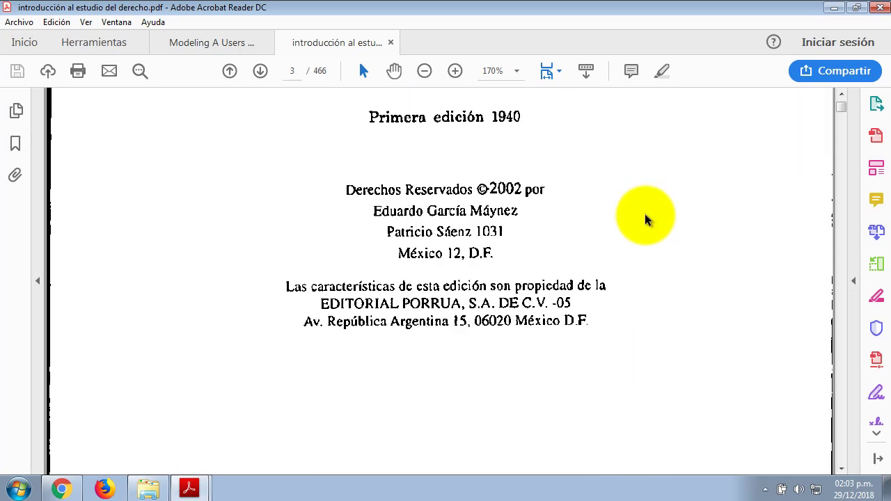
scroll(641, 226, "down", 20)
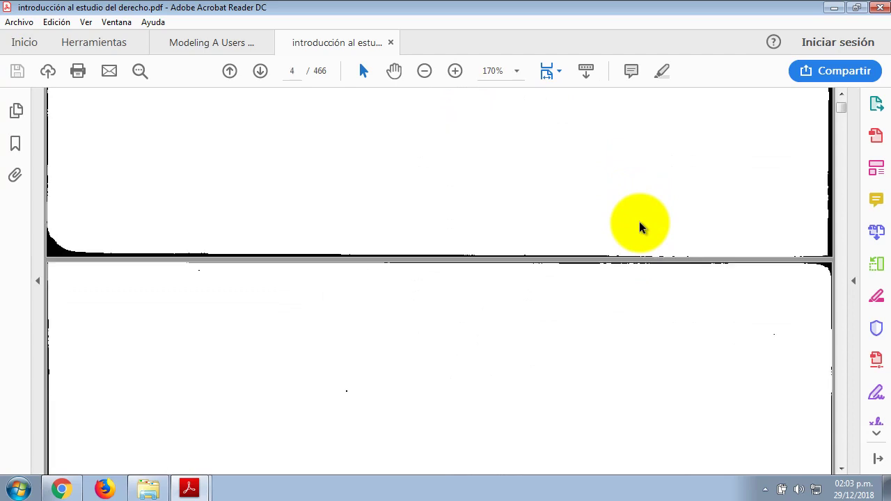
scroll(641, 226, "down", 4)
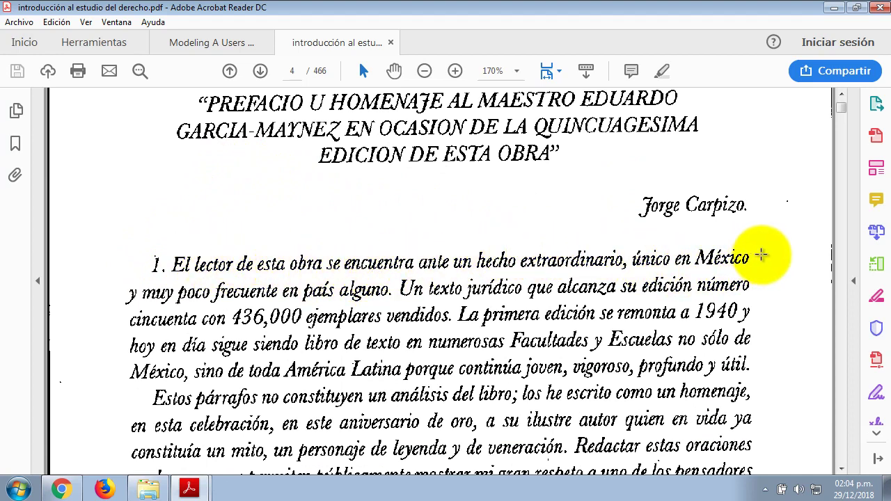
Step: Switch back to Chrome and check whether the preface text is selectable by marking section 1 from "El lector" to "edición", then clear the selection
left_click(64, 490)
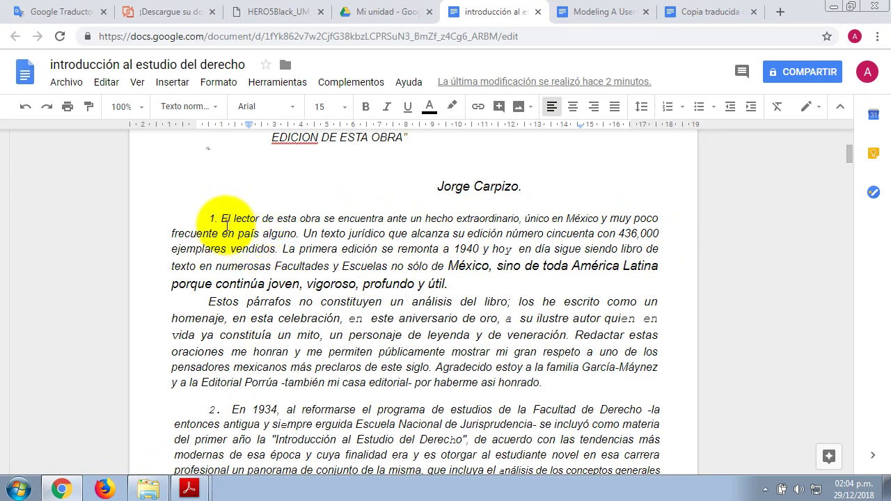
left_click_drag(223, 220, 382, 248)
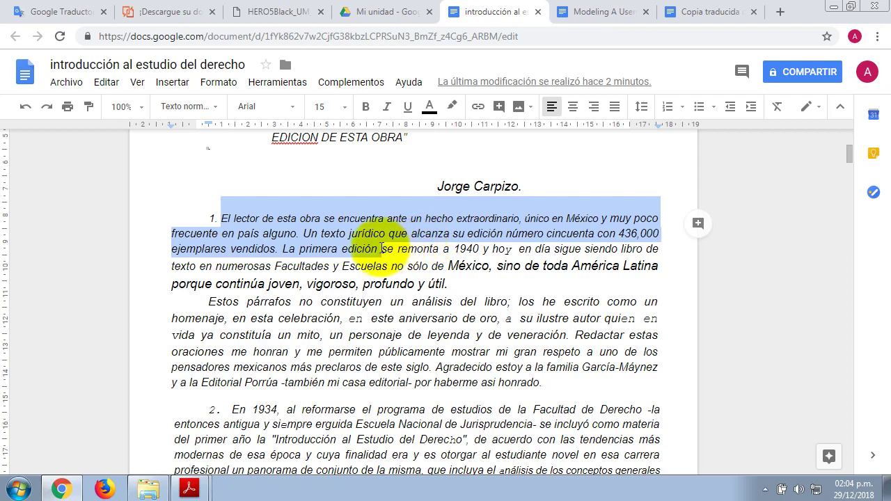
left_click(382, 233)
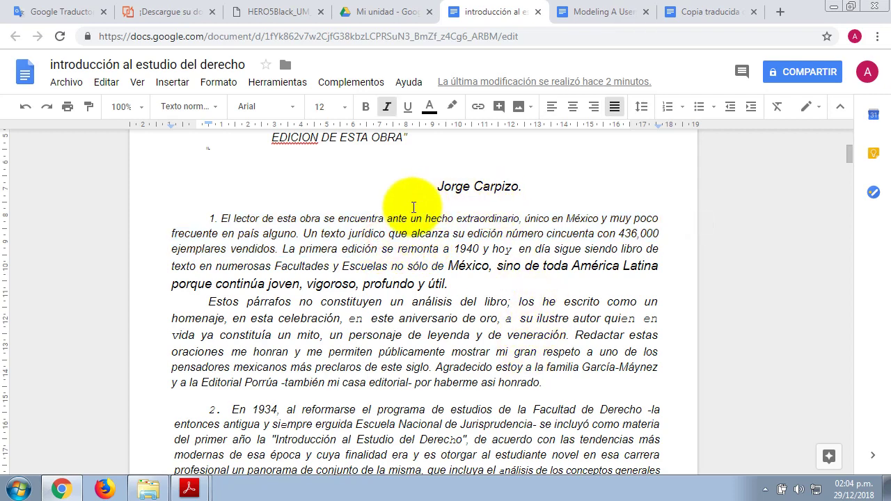
Step: Look up the Traducir documento command and the Descargar como formats, including Microsoft Word (.docx), and return to the text without choosing any
left_click(283, 85)
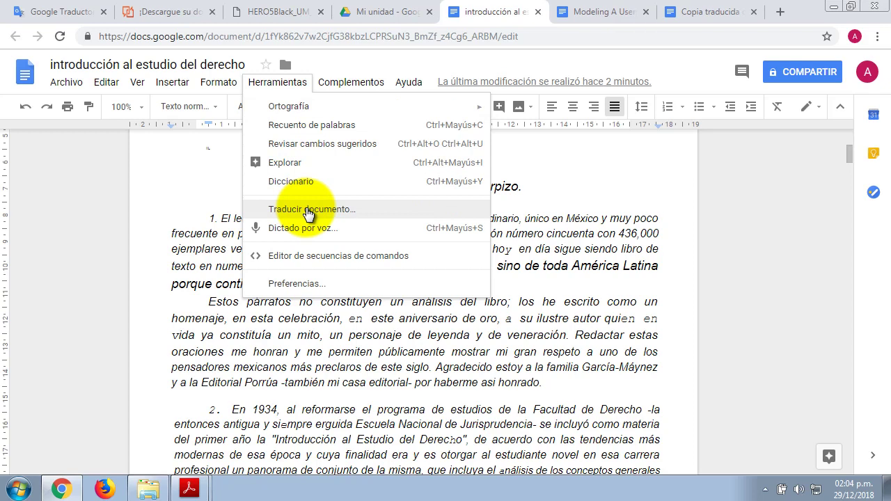
left_click(72, 82)
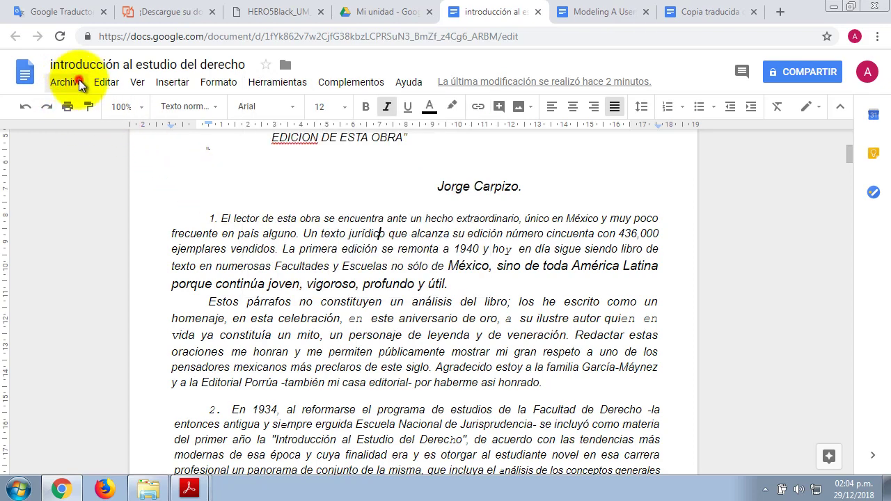
left_click(79, 79)
mouse_move(265, 202)
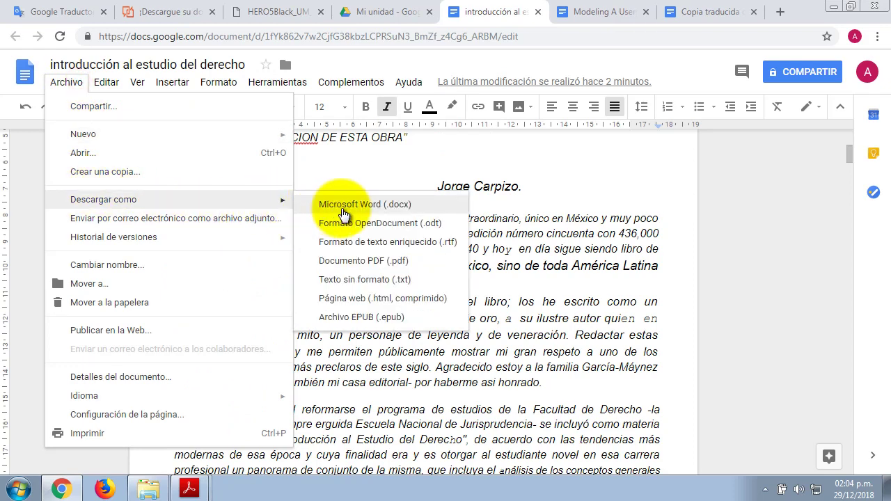
left_click(561, 202)
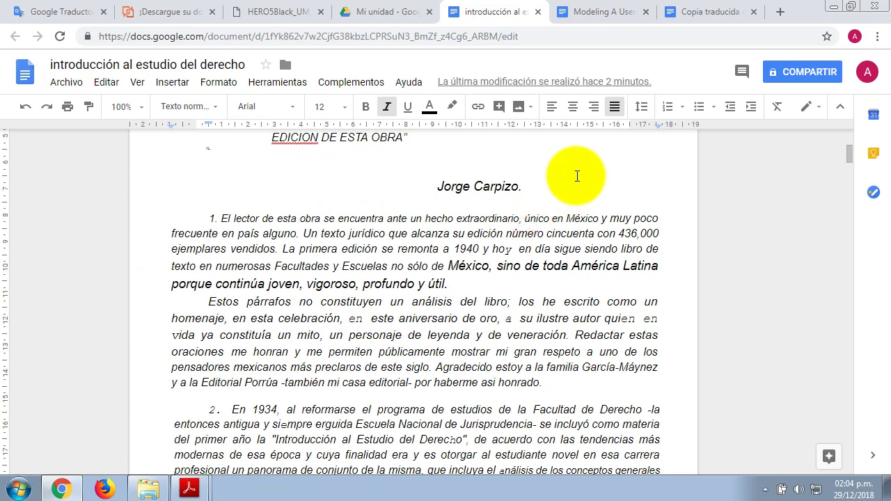
left_click(574, 175)
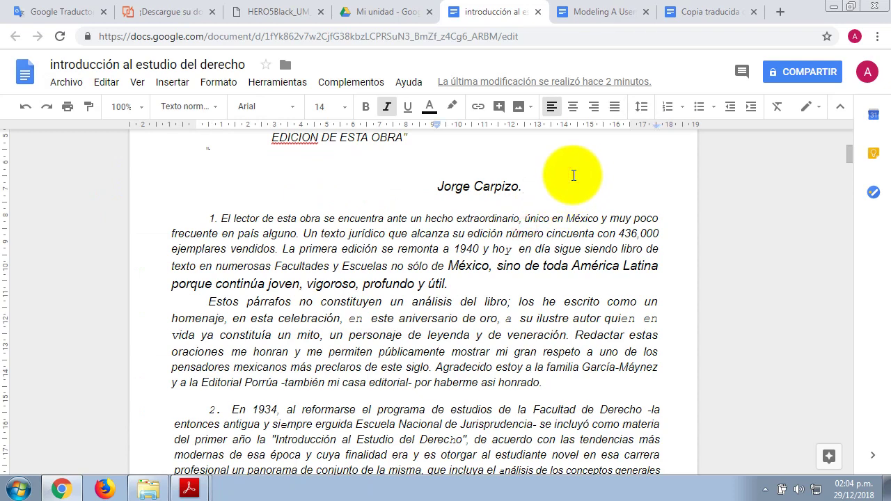